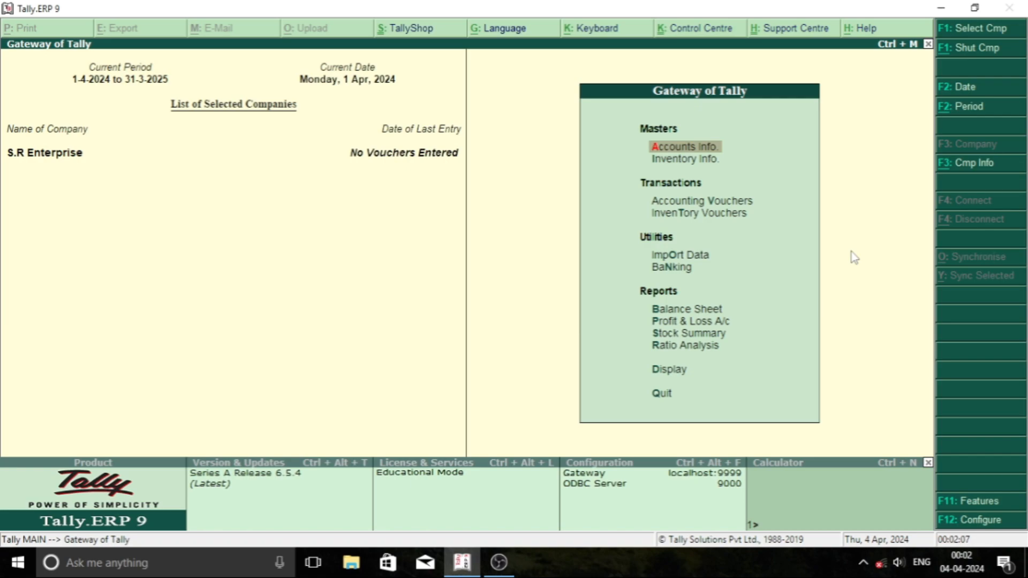
Look through the inventory master options available for the company, then return to the Gateway of Tally.
key(Down)
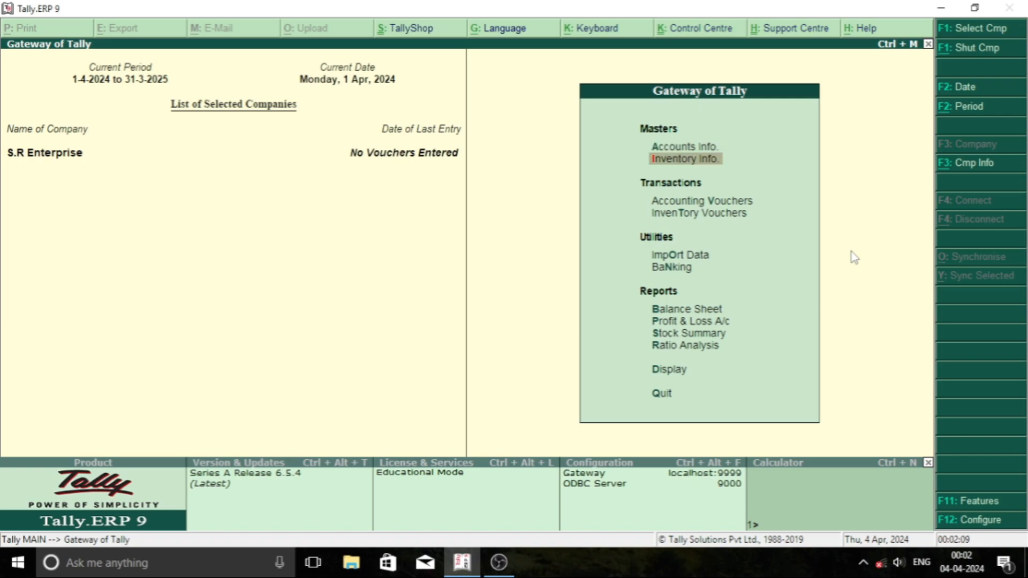
key(Return)
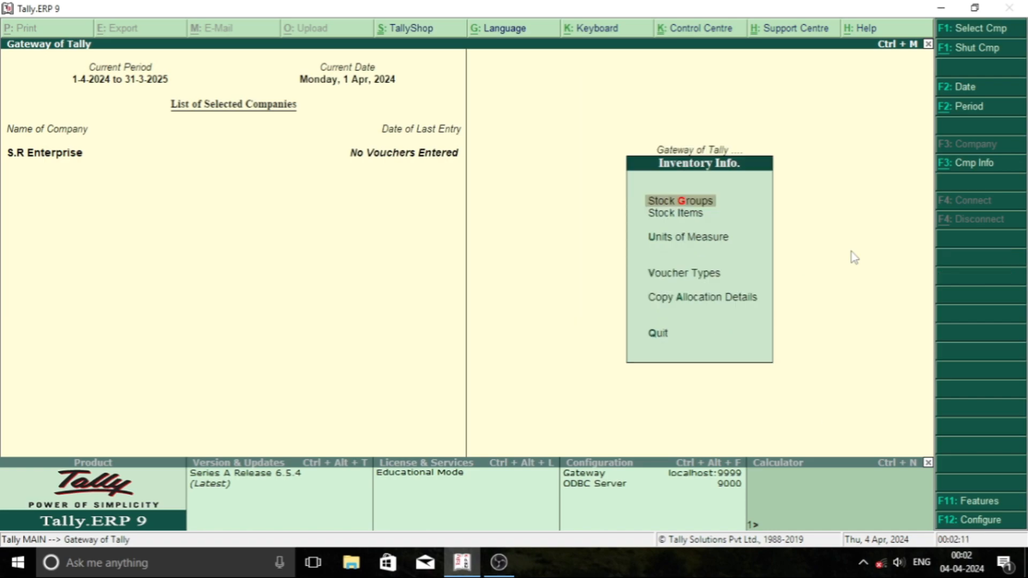
key(Down)
key(Down)
key(Down)
key(Down)
key(Down)
key(Up)
key(Up)
key(Up)
key(Up)
key(Up)
key(Escape)
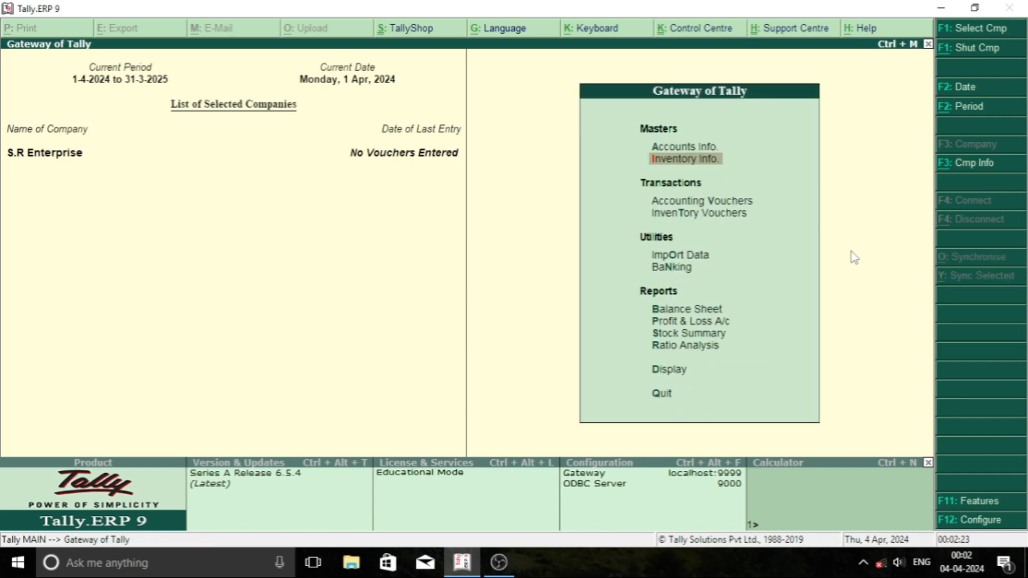
Enable maintaining multiple godowns in the company's inventory features and save the settings.
key(F11)
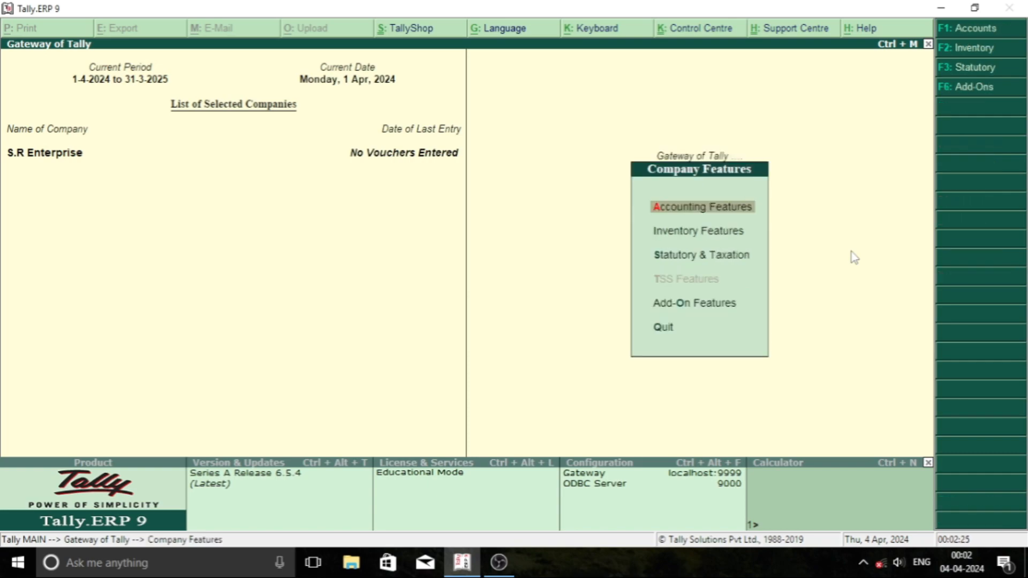
key(i)
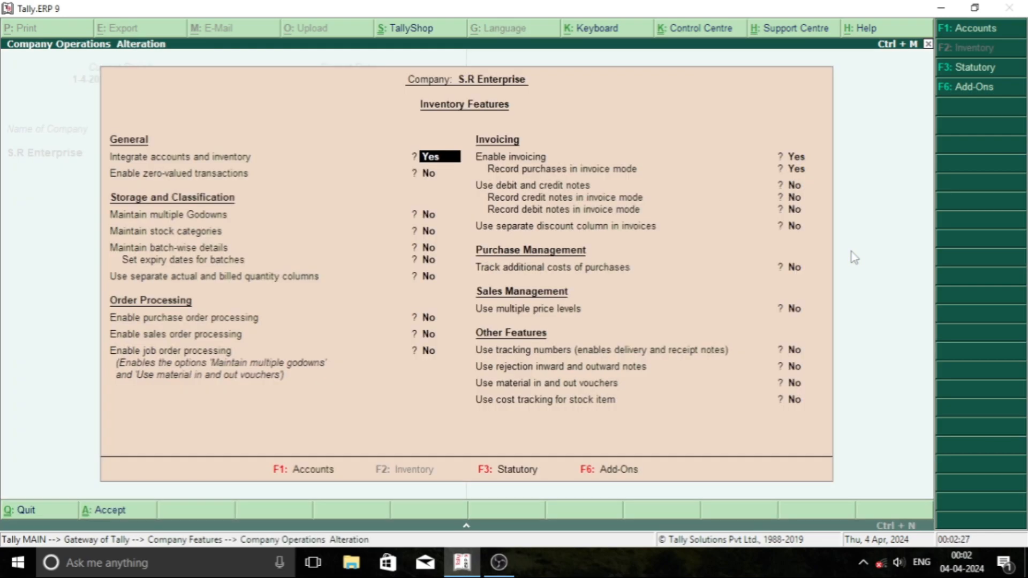
key(Return)
key(Return)
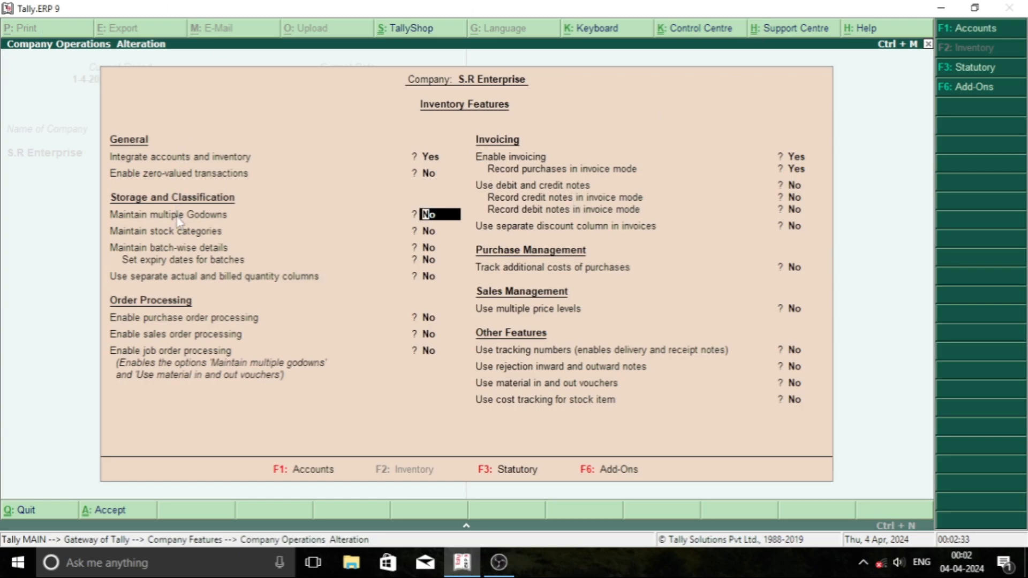
text(y)
key(Return)
key(Return)
key(Return)
key(Return)
key(Return)
key(Return)
key(Return)
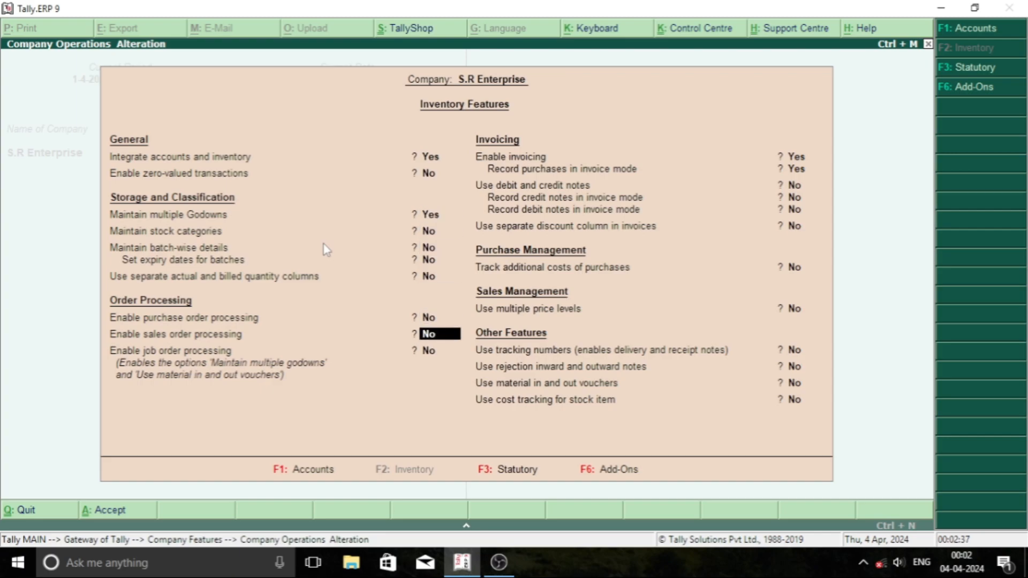
key(Return)
key(Return)
key(Return)
key(Return)
key(Return)
key(Return)
key(Return)
key(Return)
key(Return)
key(Return)
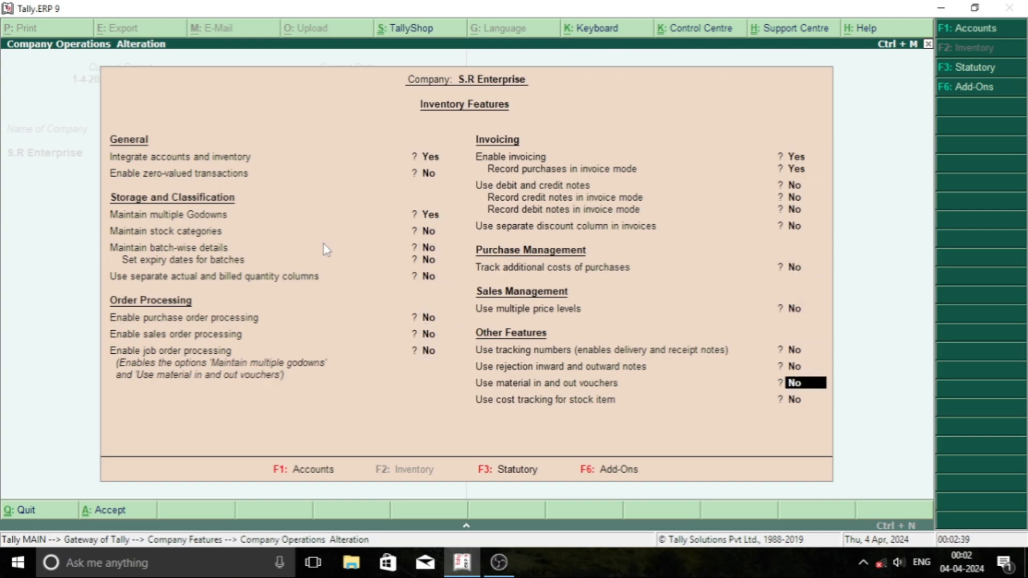
key(Return)
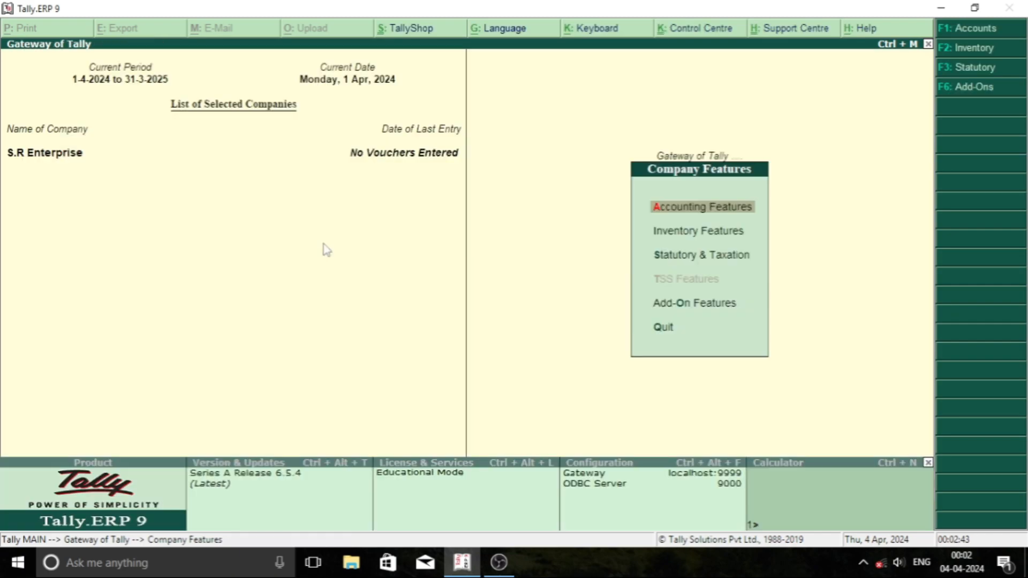
key(Escape)
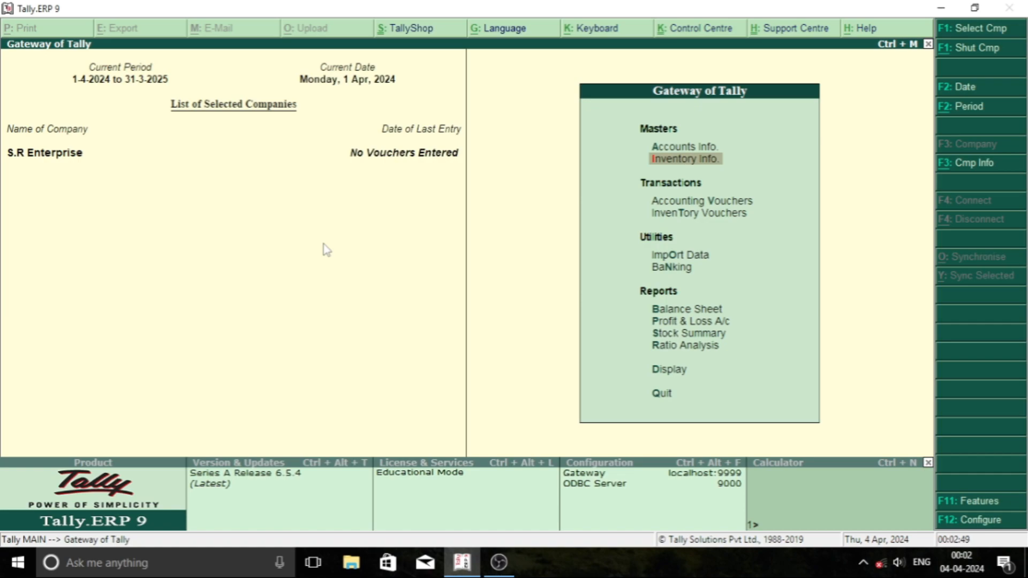
Create a single godown named Godown 1 under Primary.
key(Return)
key(Down)
key(Down)
key(Down)
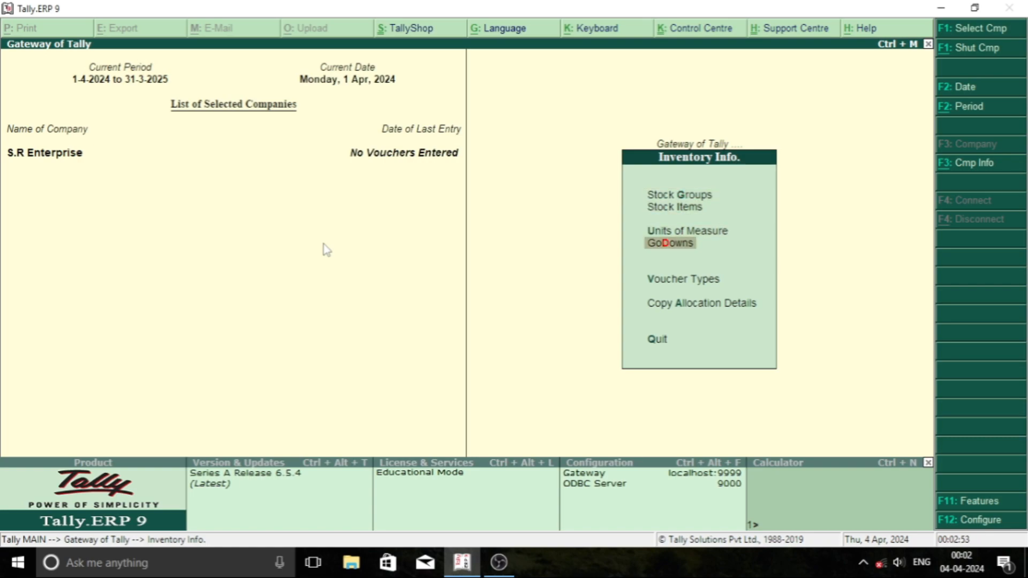
key(Return)
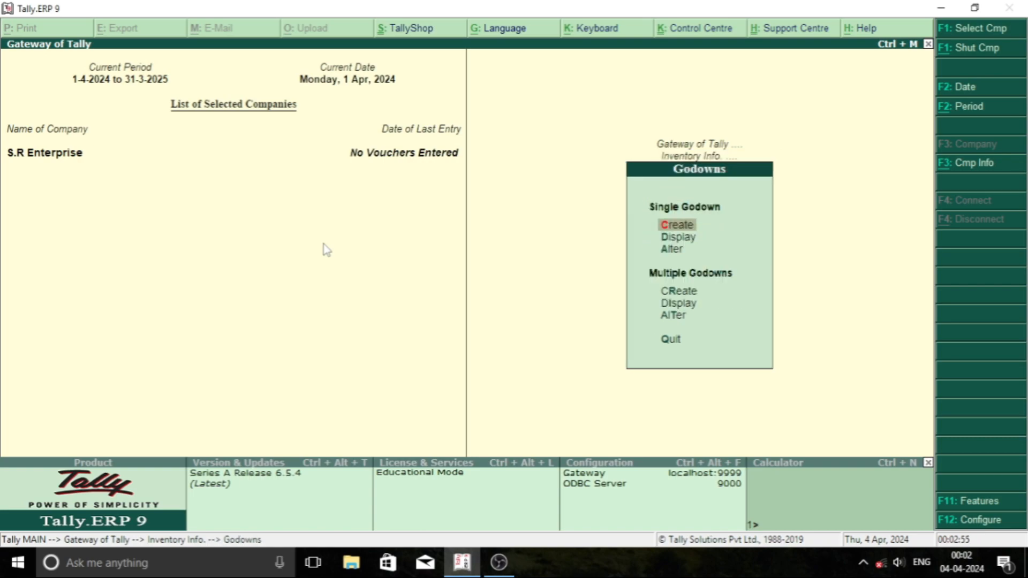
key(Return)
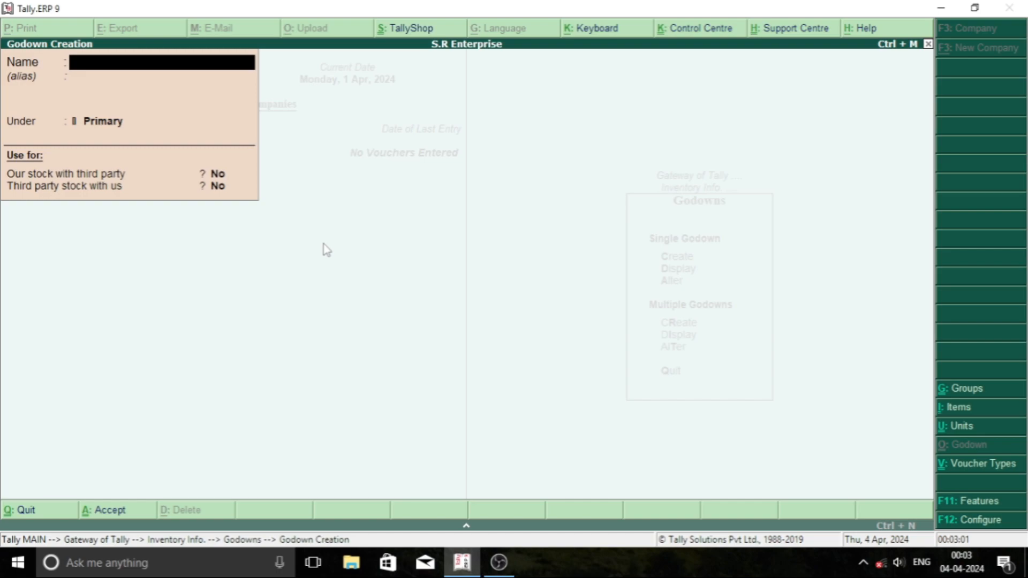
text(Godown 1)
key(ctrl+a)
Create a second godown named Godown 2 under Primary and return to the Gateway of Tally.
text(Godown 2)
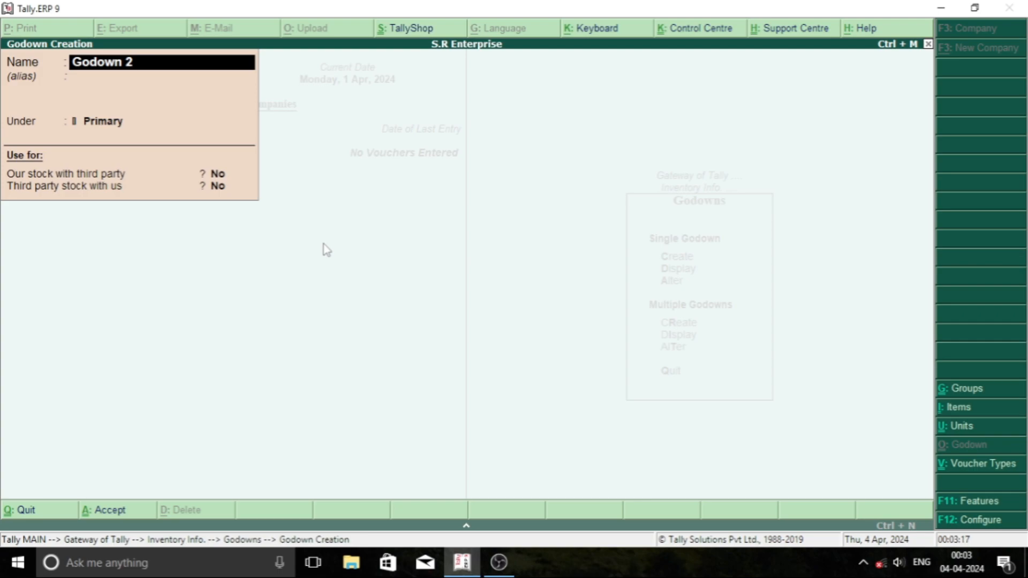
key(ctrl+a)
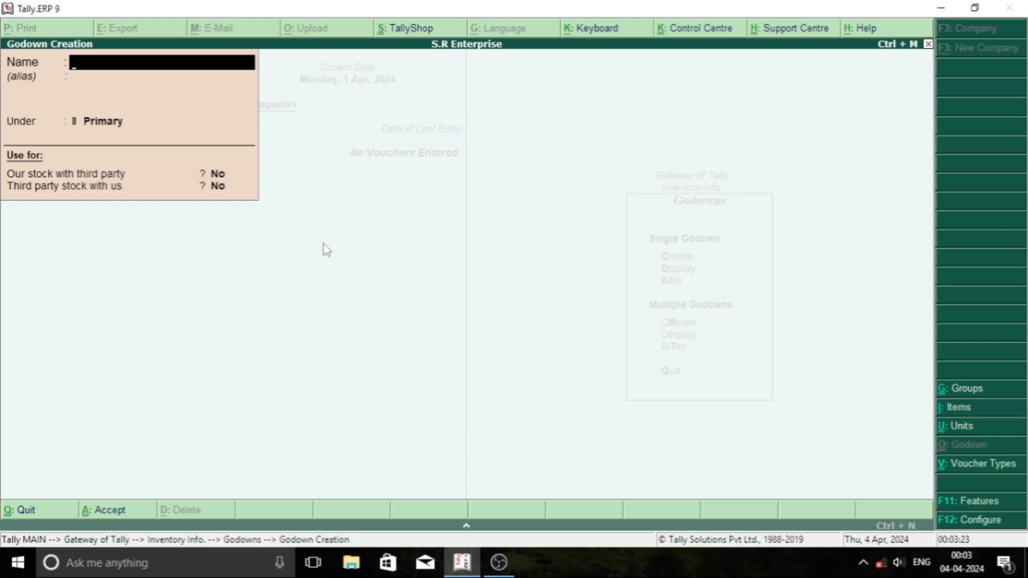
key(Escape)
key(y)
key(Escape)
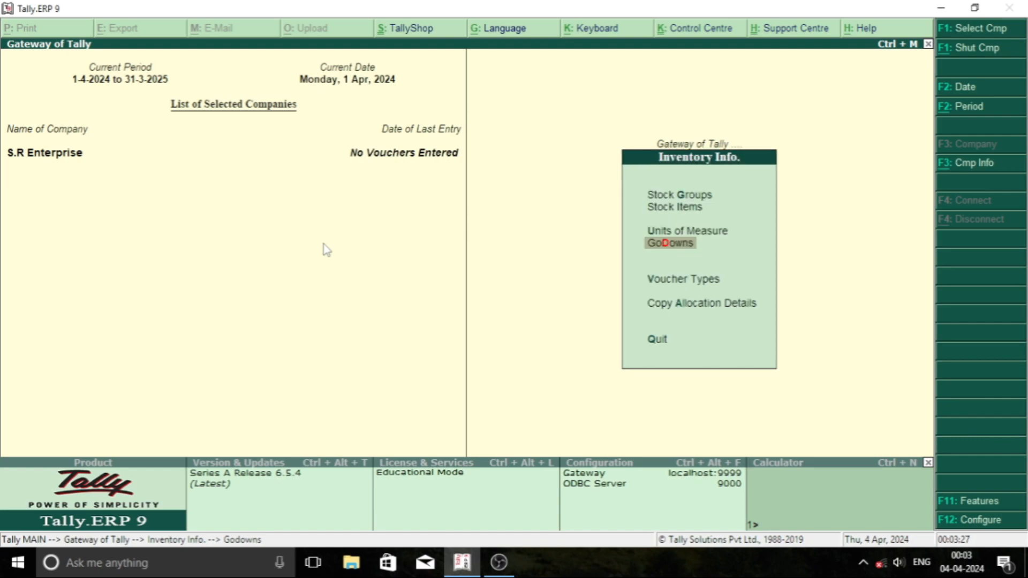
key(Escape)
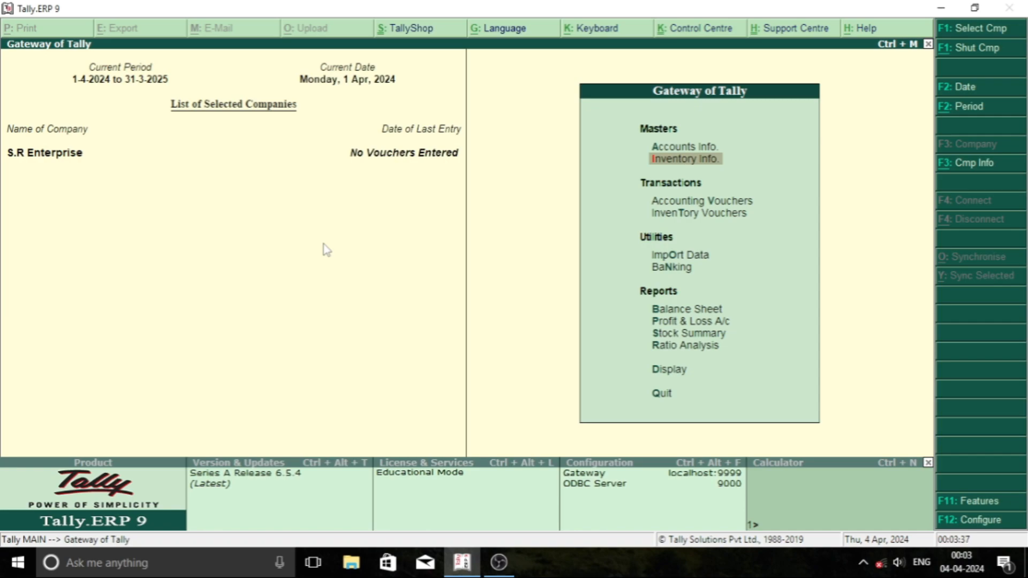
Start a new single stock item in the inventory masters and name it SAMSUNG Galaxy Book2.
key(Up)
key(Down)
key(Return)
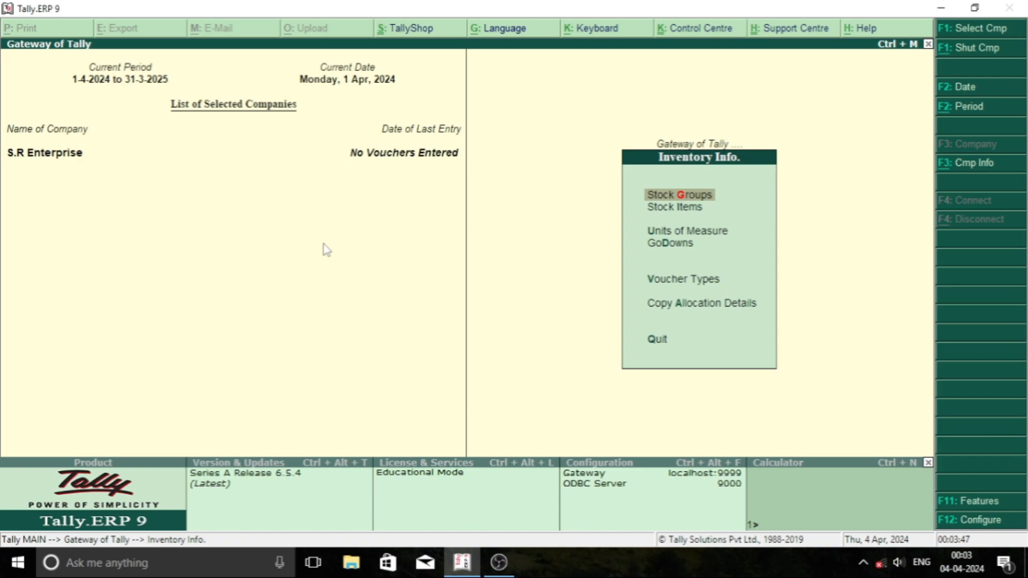
key(Down)
key(Down)
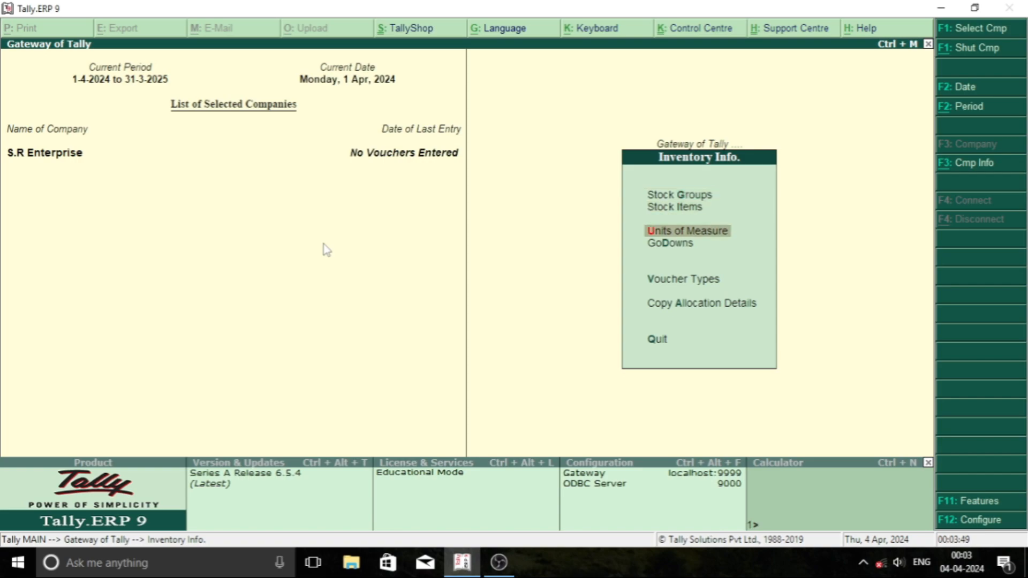
key(Up)
key(Up)
key(Down)
key(Down)
key(Up)
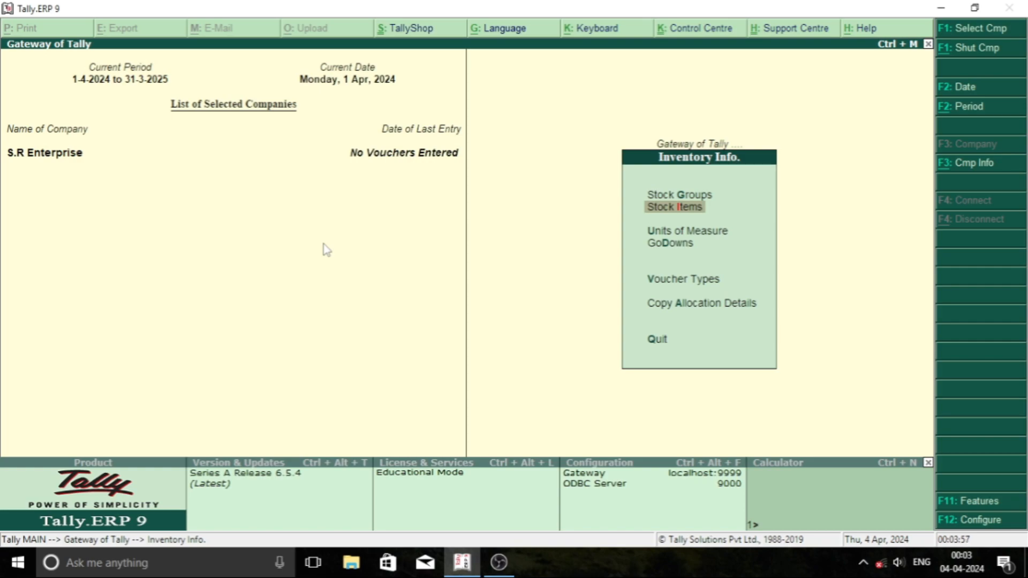
key(Up)
key(Down)
key(Return)
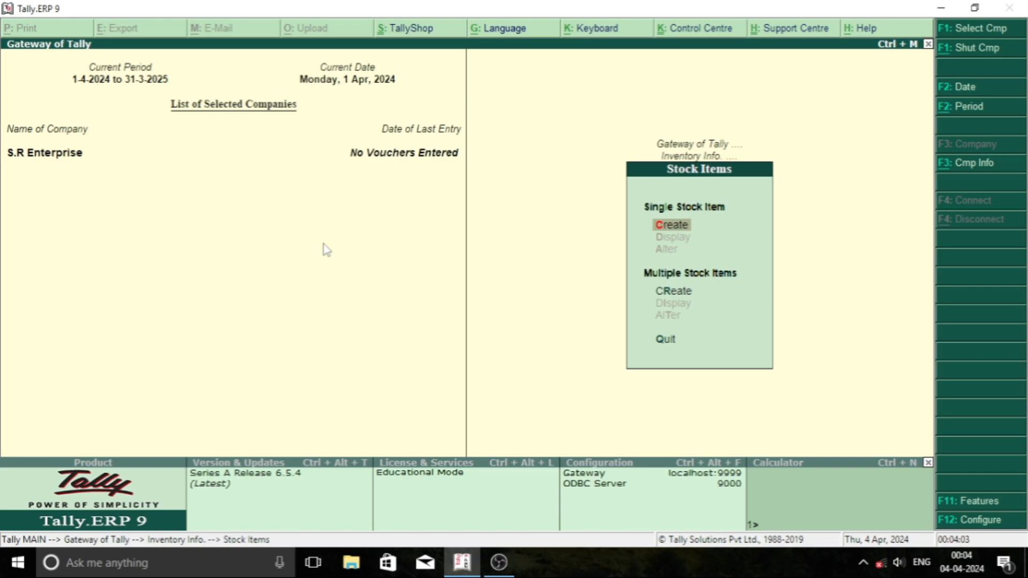
key(Return)
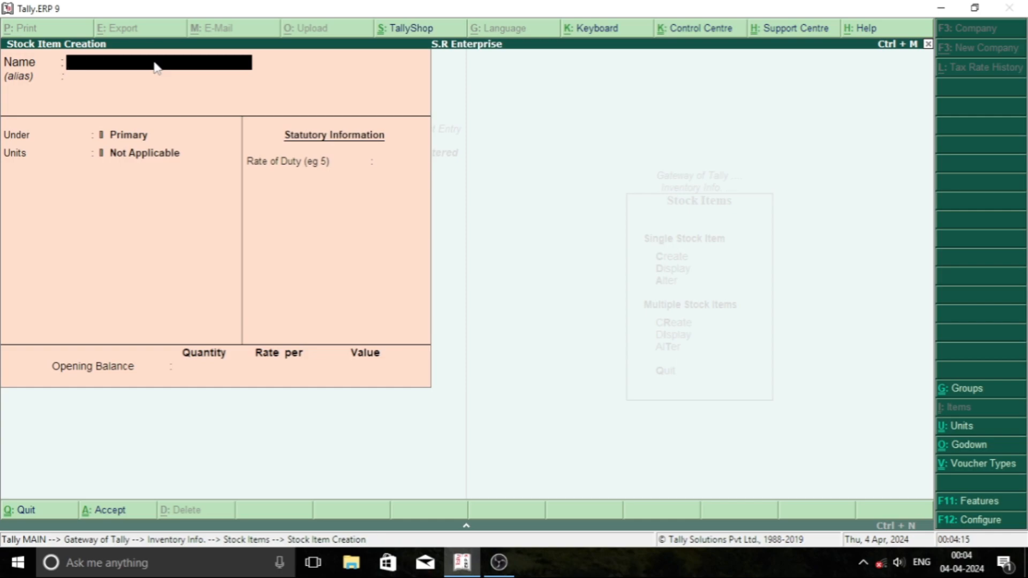
text(SAMSUNG)
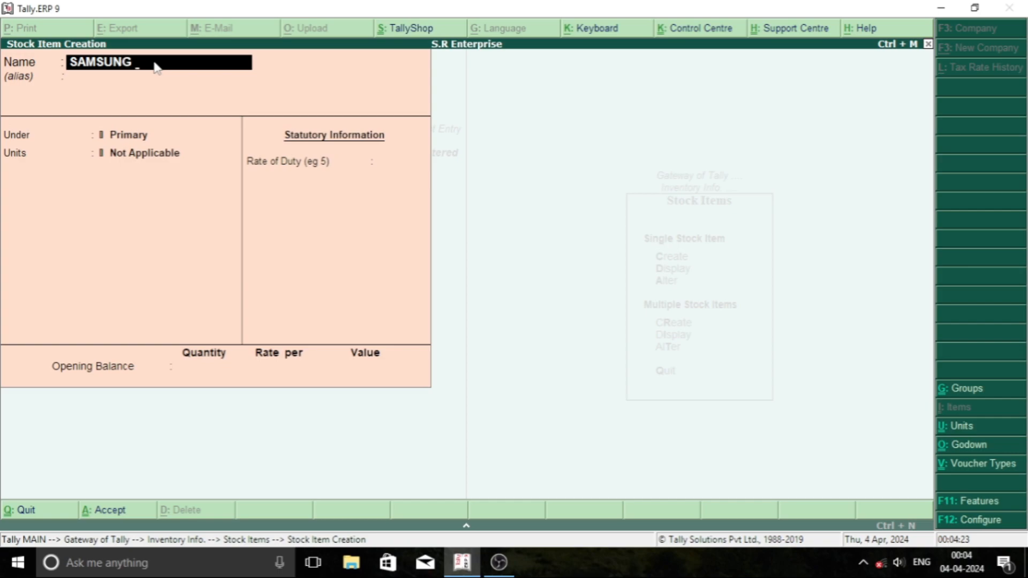
text( Galaxy Book2)
key(Return)
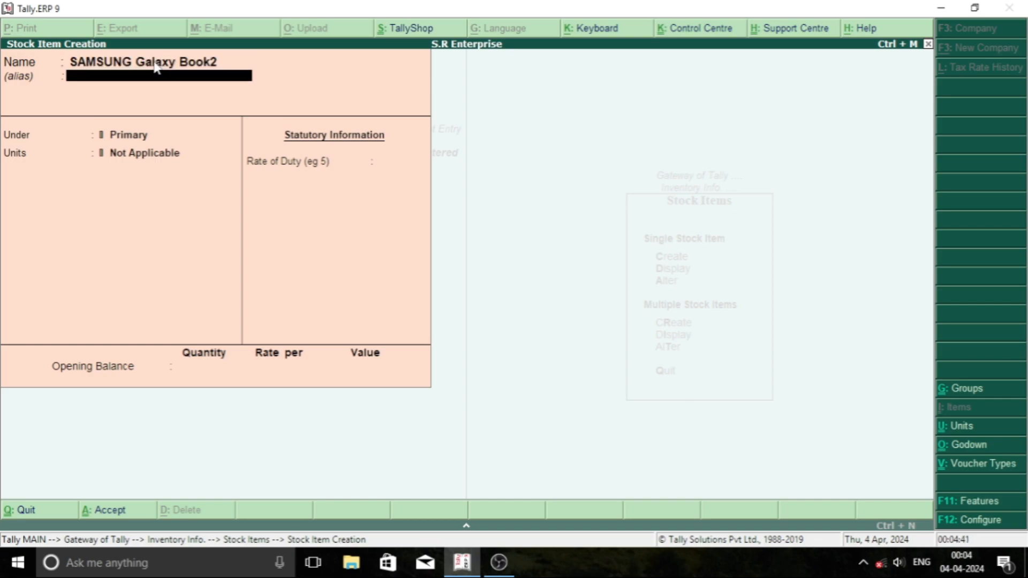
Leave the alias blank and create a stock group named Laptop under Primary as the item's parent group.
key(Return)
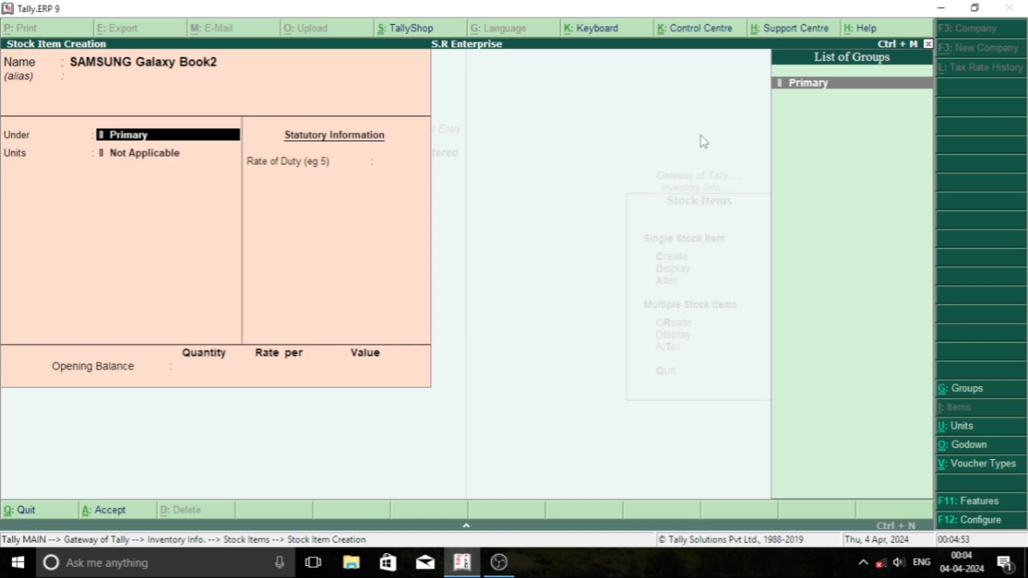
key(alt+c)
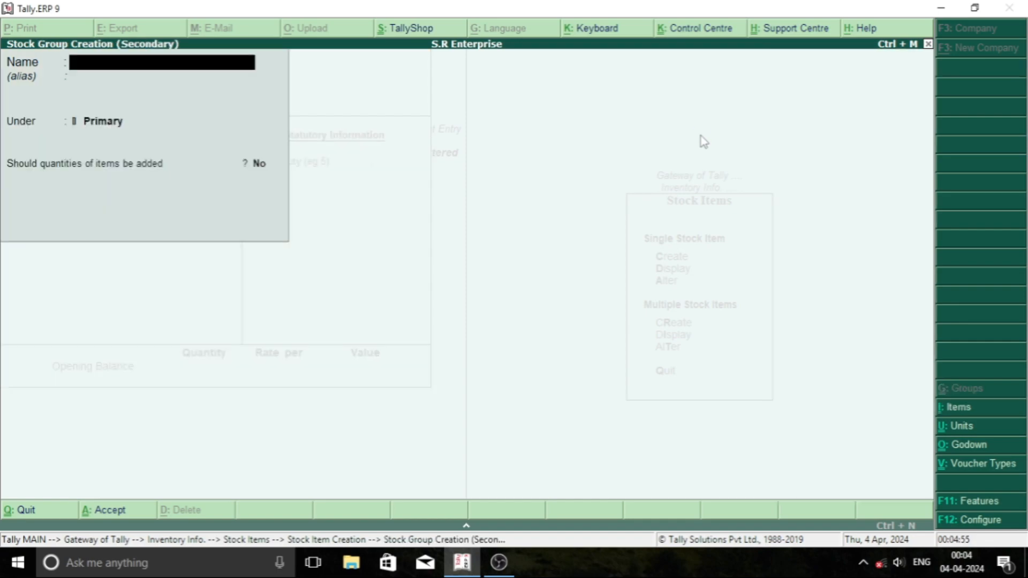
text(Laptop)
key(ctrl+a)
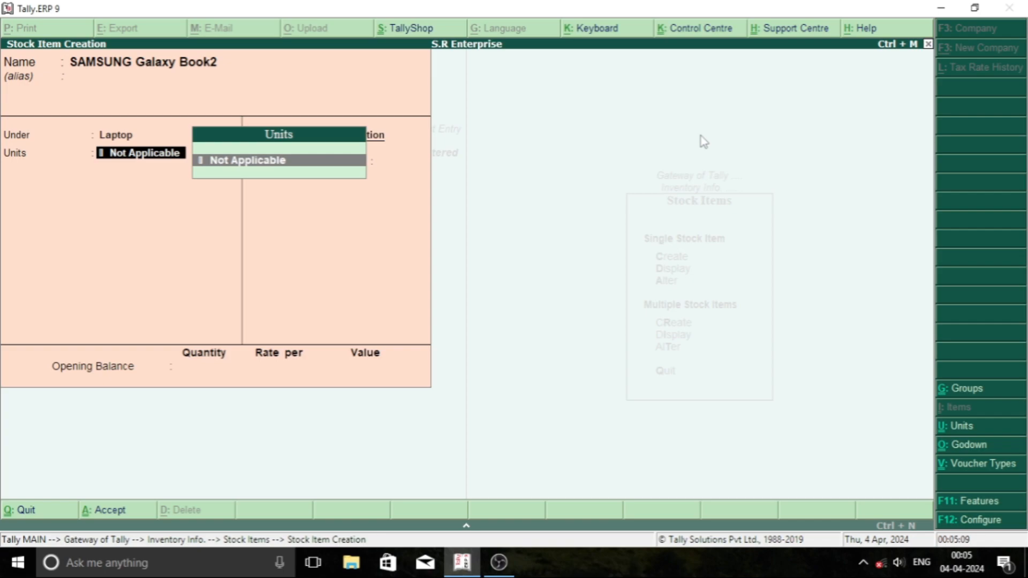
Create a simple unit with the symbol pcs and zero decimal places as the item's unit.
key(alt+c)
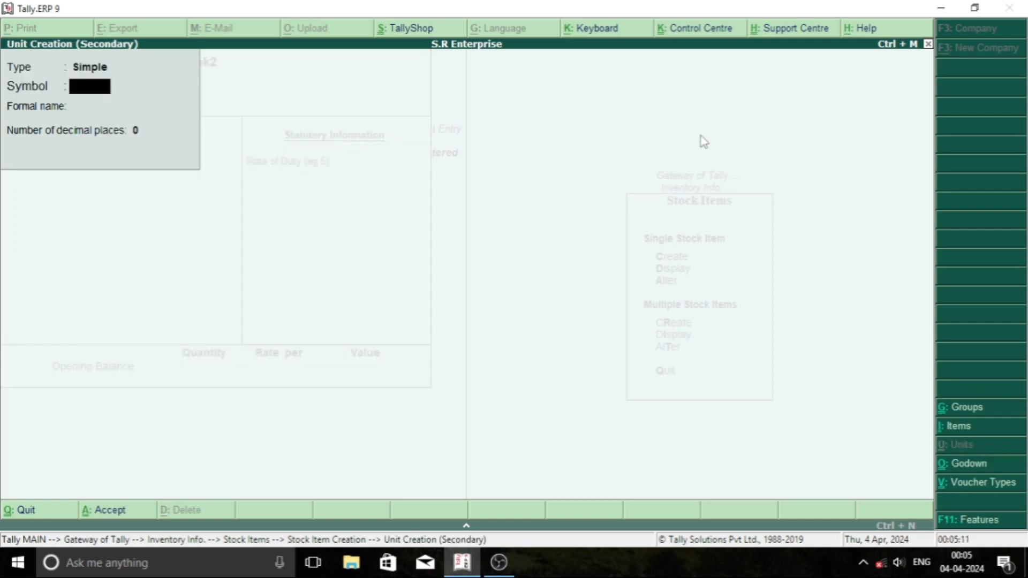
text(pcs)
key(ctrl+a)
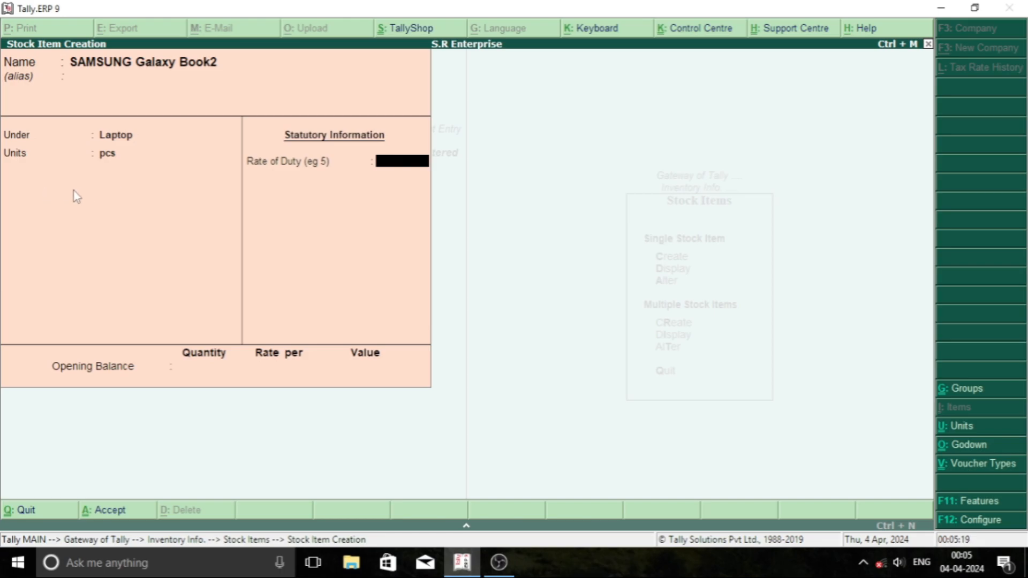
Enable standard rates for stock items in the master configuration and return to the item's standard rates setting.
key(F12)
key(Return)
key(Return)
key(Return)
key(Return)
key(Return)
key(Return)
key(Return)
key(Return)
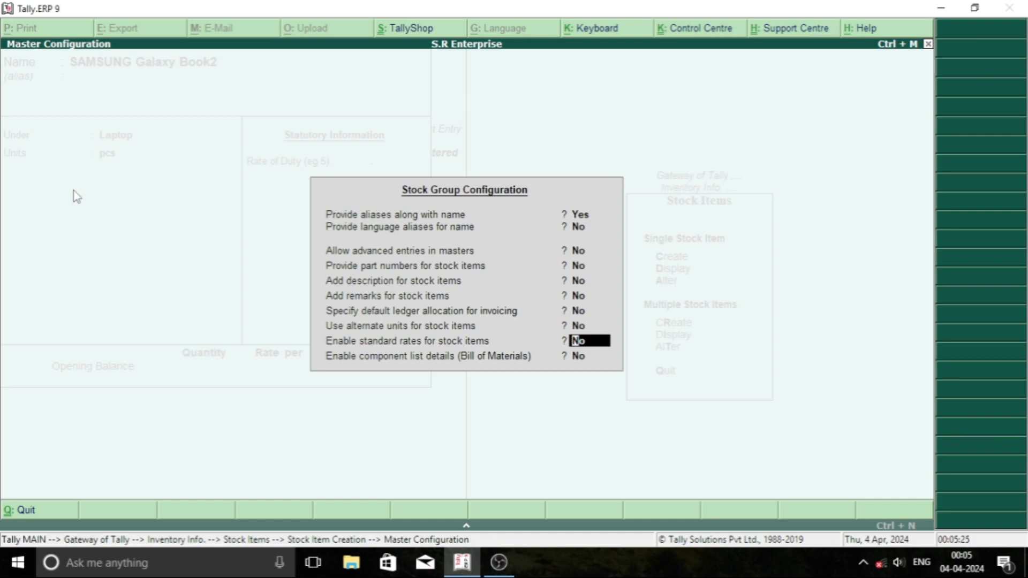
text(y)
key(Return)
key(Return)
key(Return)
key(Return)
key(Return)
key(Return)
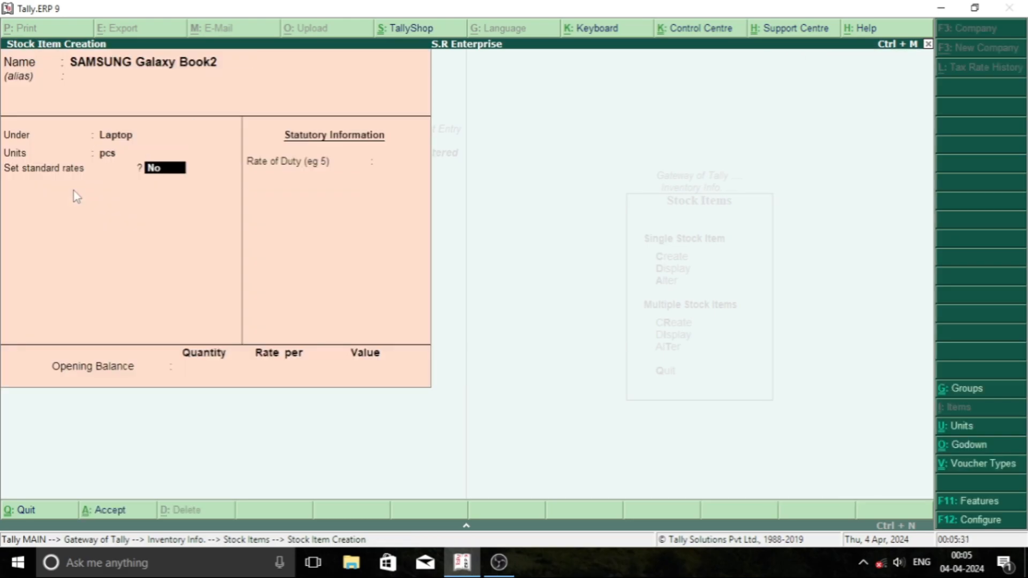
Turn on standard rates for the item and set its standard cost to 35,000.00 per pcs from 1-Apr-2024.
text(y)
key(Return)
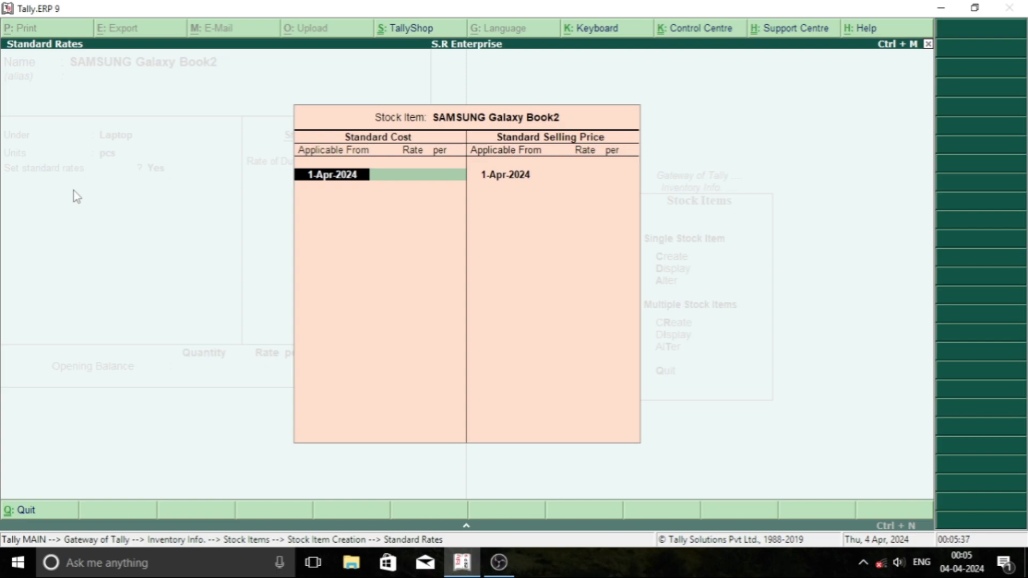
key(Return)
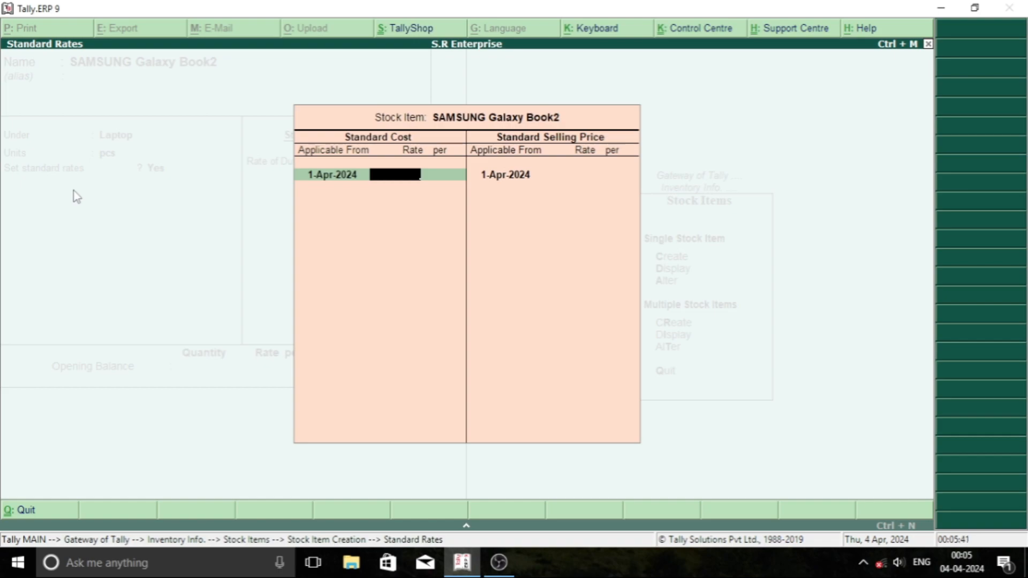
text(35000)
key(Return)
key(Return)
key(Return)
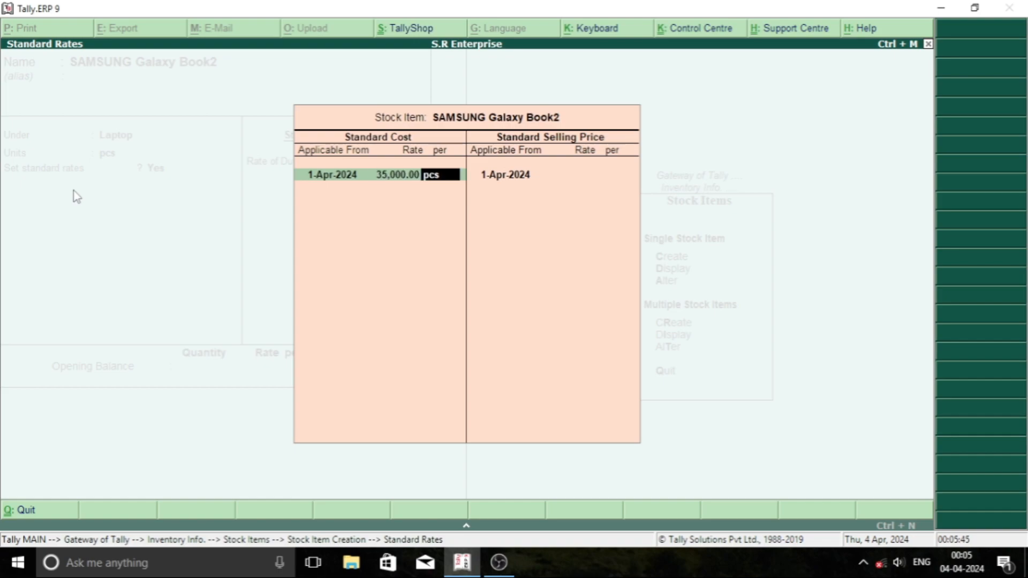
key(BackSpace)
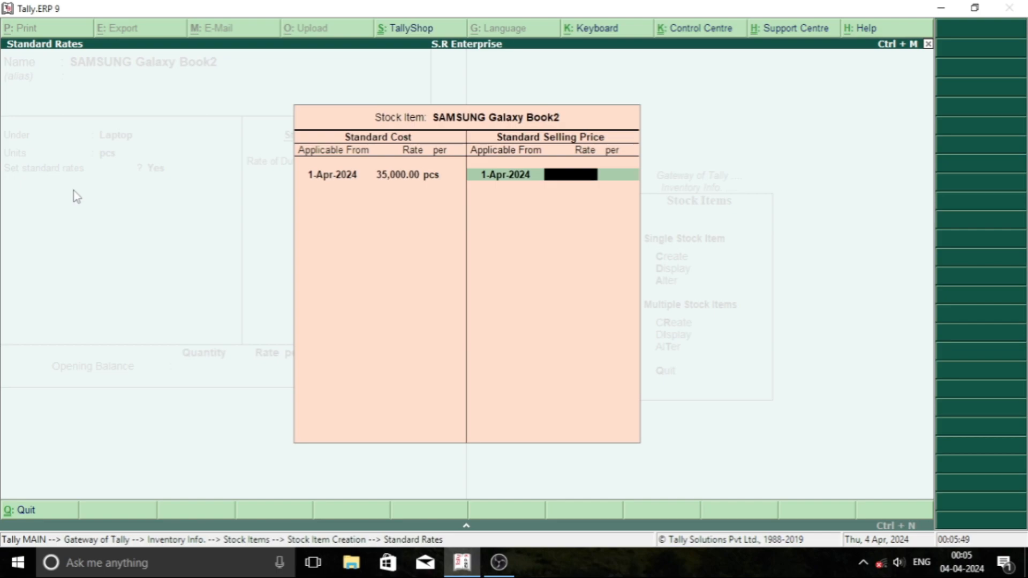
Set the item's standard selling price to 45,500 per pcs from 1-Apr-2024 and leave the rate of duty at 0.
text(45500)
key(Return)
key(Return)
key(Return)
key(Return)
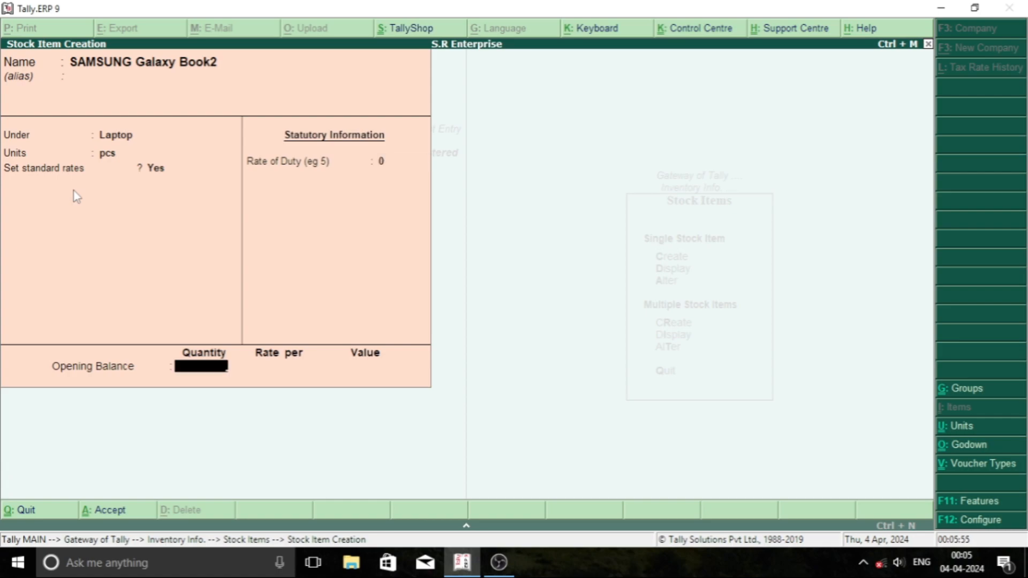
Enter an opening balance of 20 pcs and allocate 10 pcs to Godown 1 at 35,000 per pcs.
text(20)
key(Return)
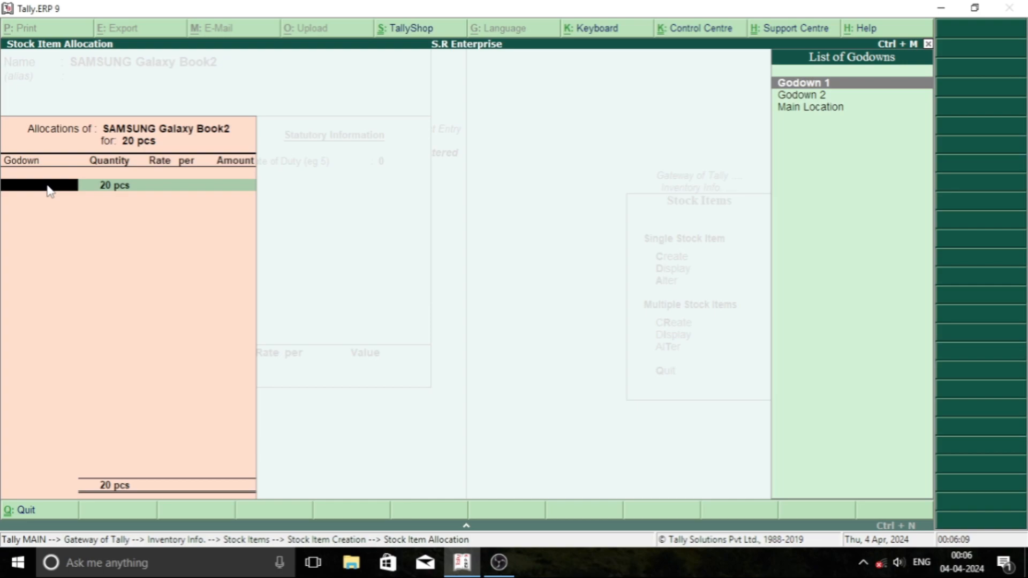
key(Down)
key(Up)
key(Return)
text(10)
key(Return)
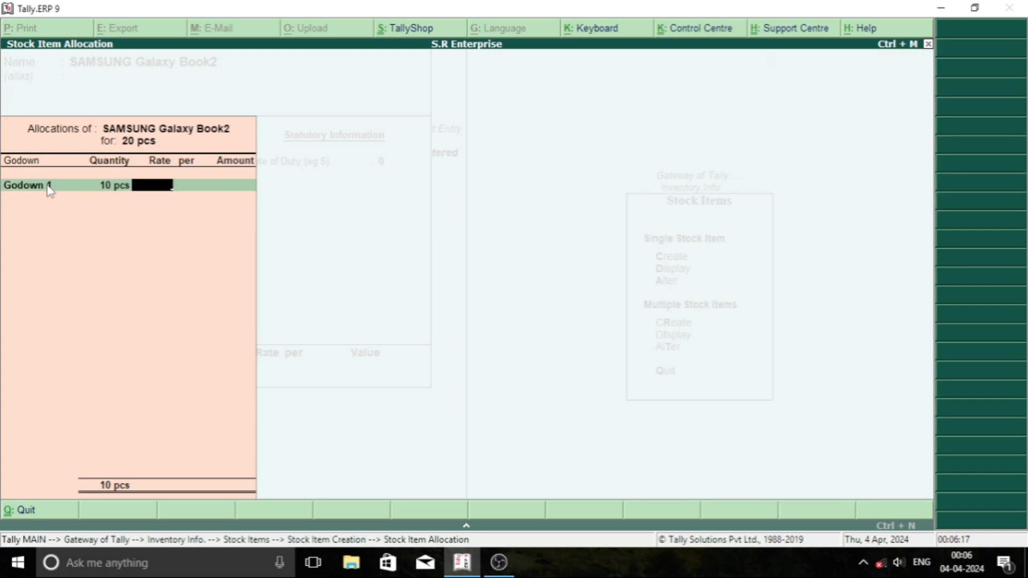
text(35000)
key(Return)
key(Return)
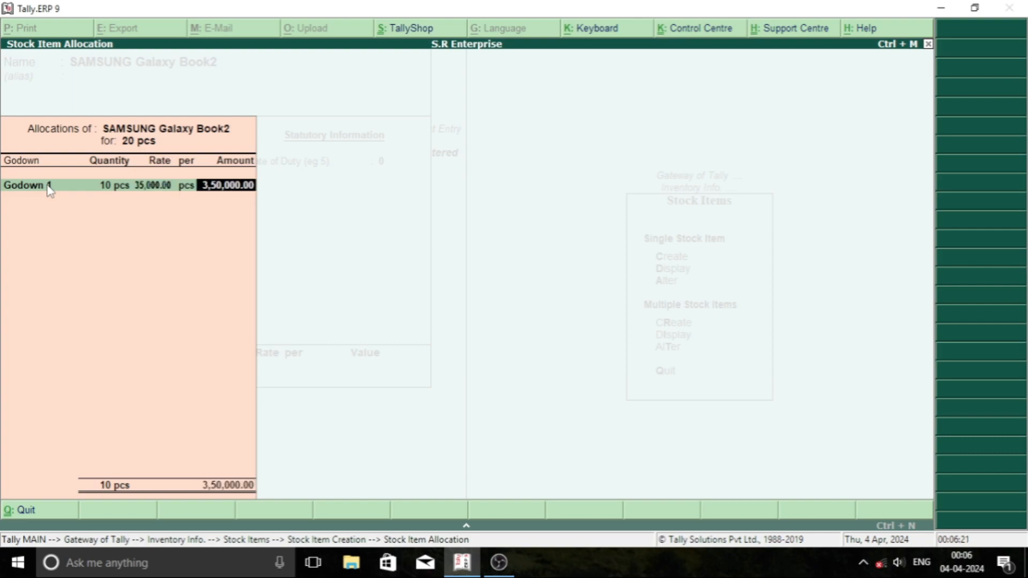
key(Return)
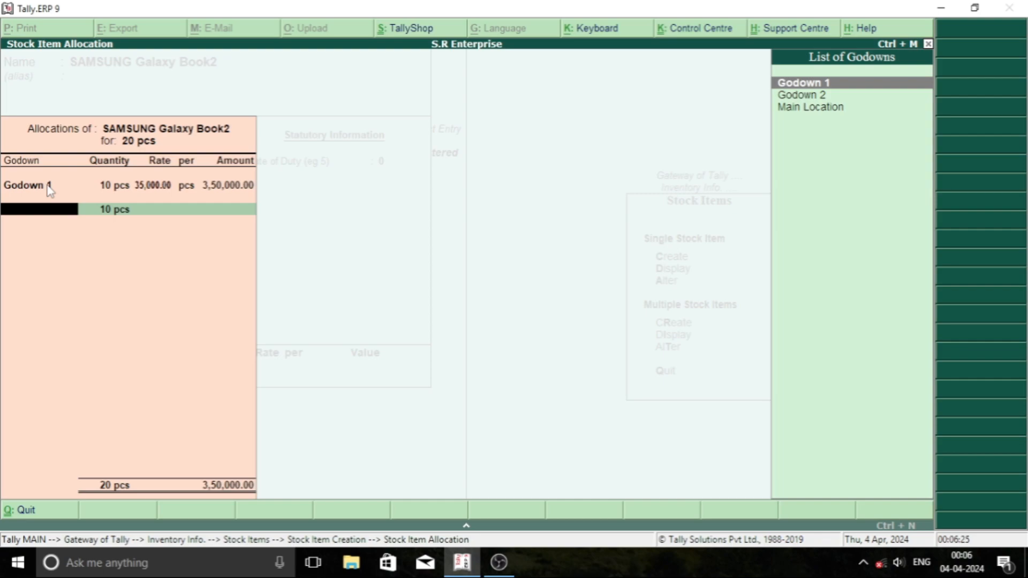
Allocate 5 pcs of the opening stock to Main Location at 35,000 per pcs.
key(Down)
key(Down)
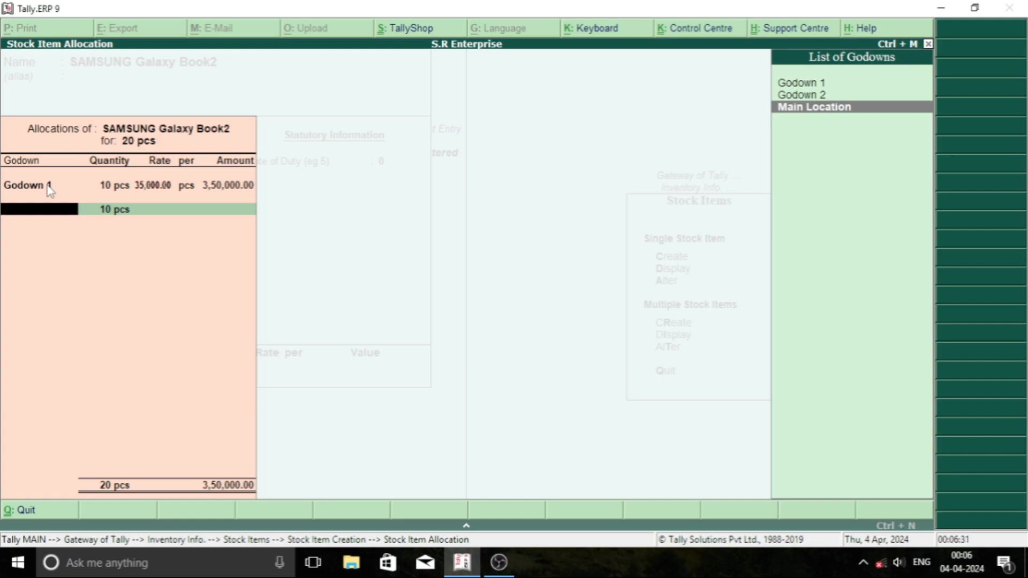
key(Return)
text(5)
key(Return)
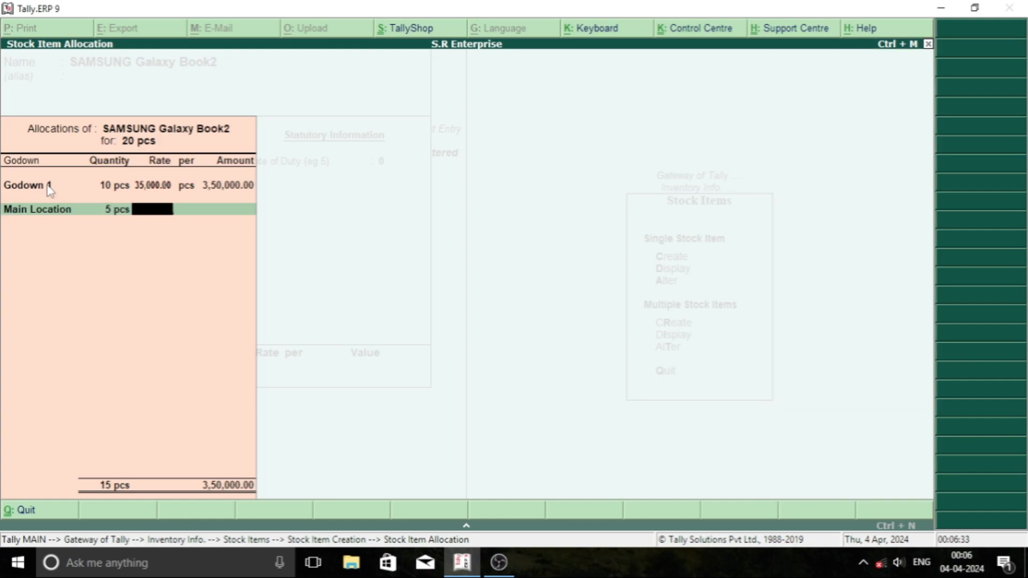
text(35,000)
key(Return)
key(Return)
key(Return)
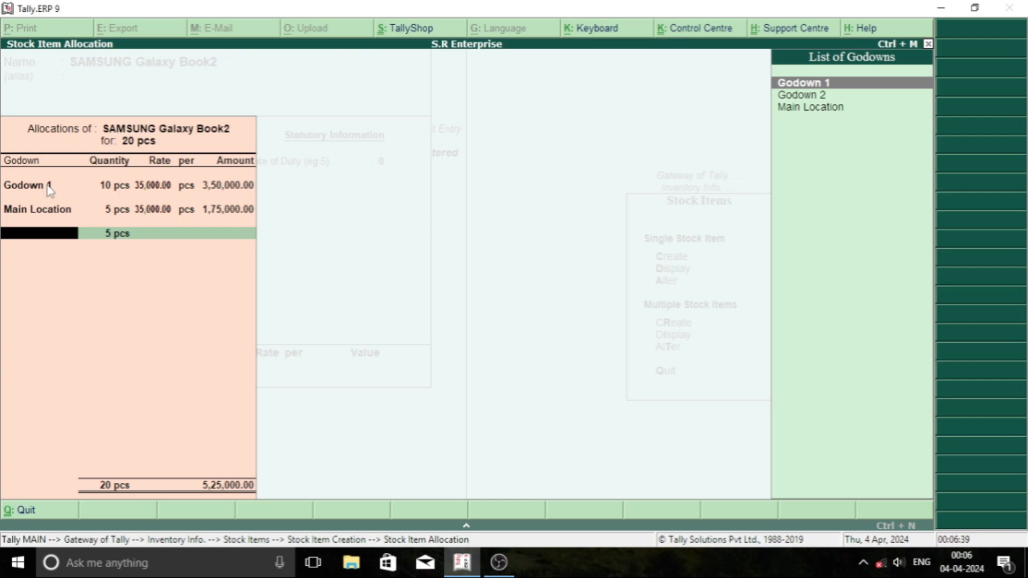
Allocate the remaining 5 pcs to Godown 2 at 35,000 per pcs and save the SAMSUNG Galaxy Book2 item.
key(Down)
key(Return)
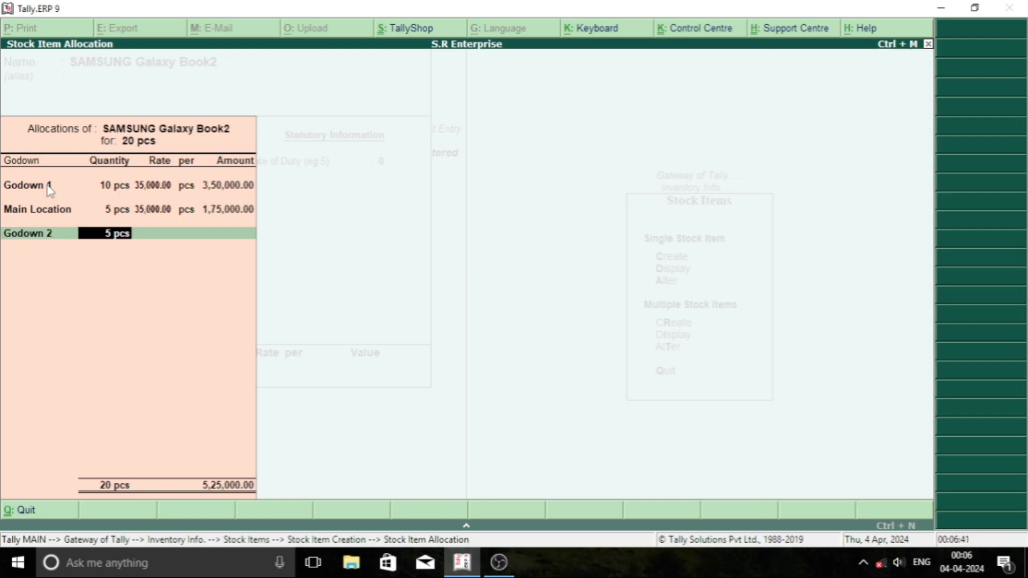
key(Return)
text(35000)
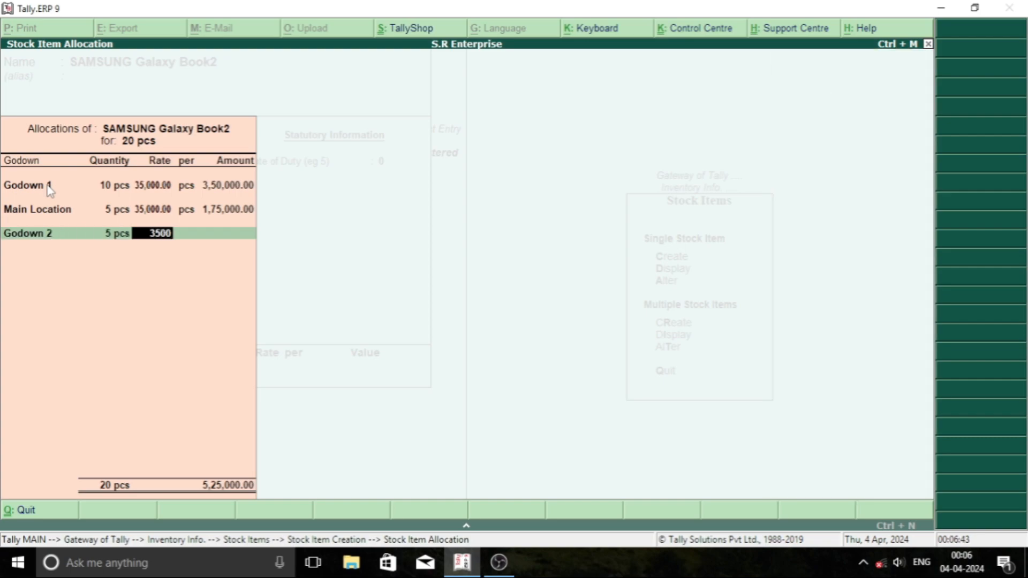
key(Return)
key(Return)
key(Return)
key(Return)
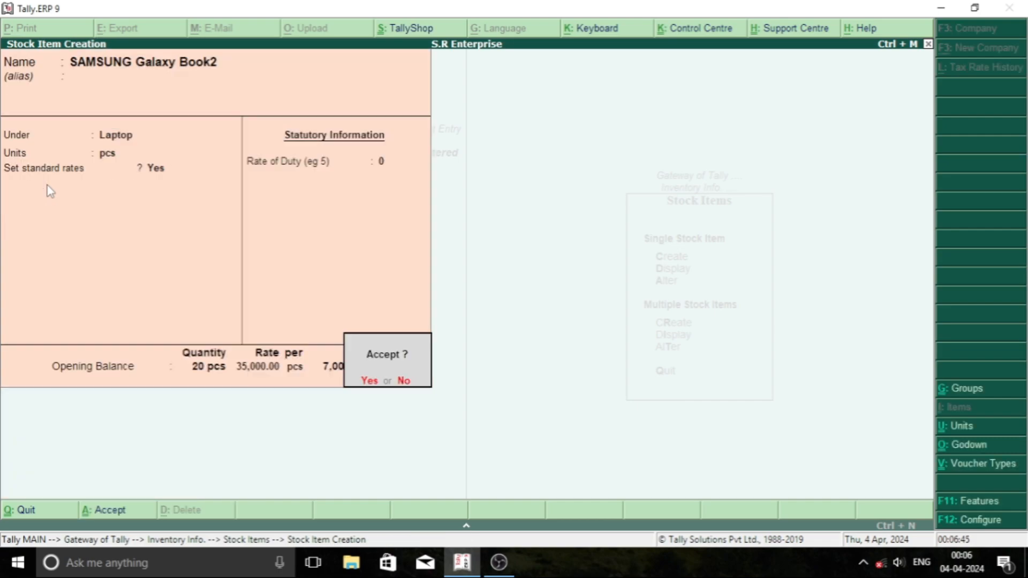
click(49, 192)
key(Return)
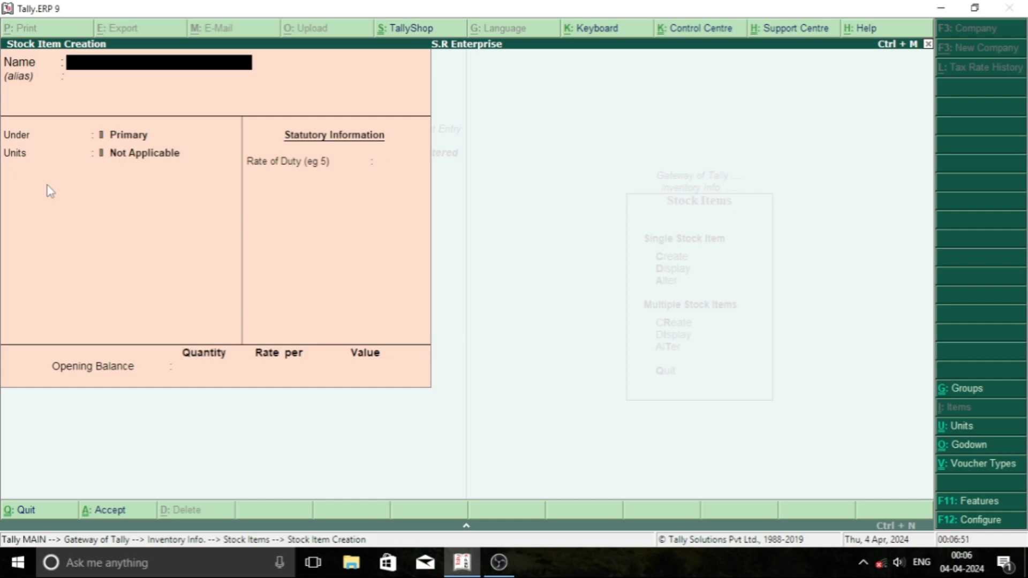
Name a new stock item Dell Laptop without an alias, under the Laptop group with pcs as its unit.
text(Dell Laptop)
key(Return)
key(Return)
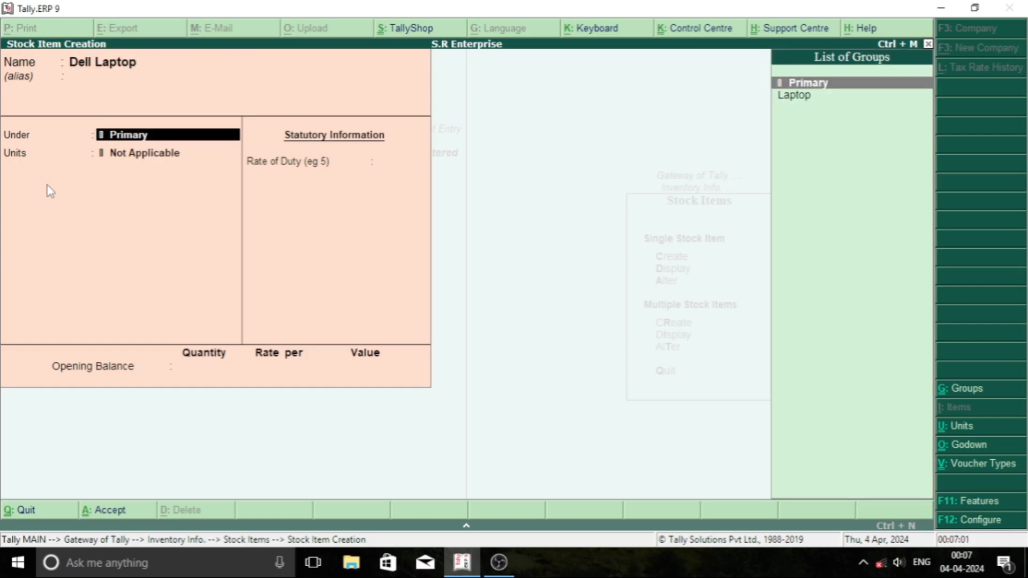
key(Down)
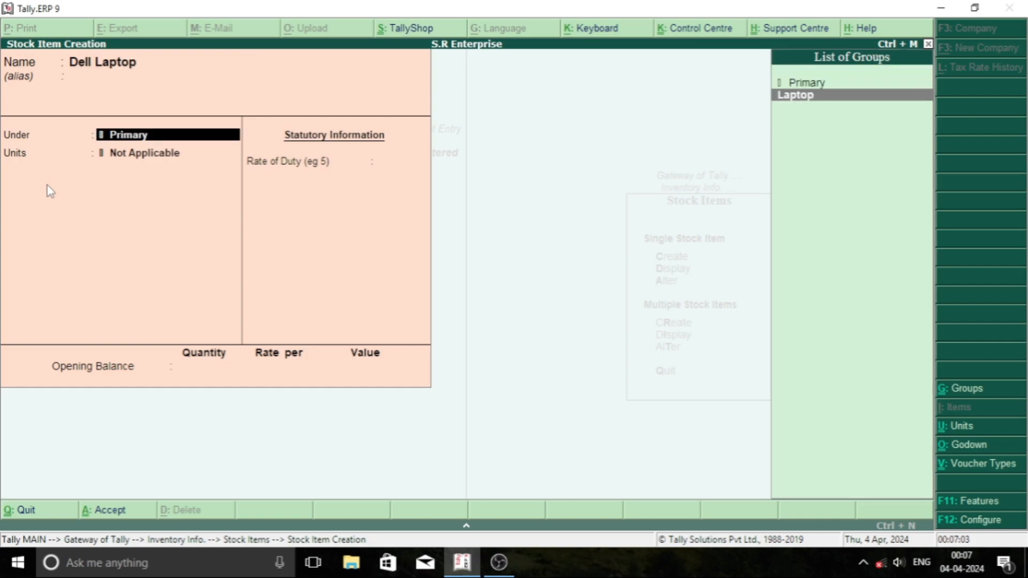
key(Return)
key(Down)
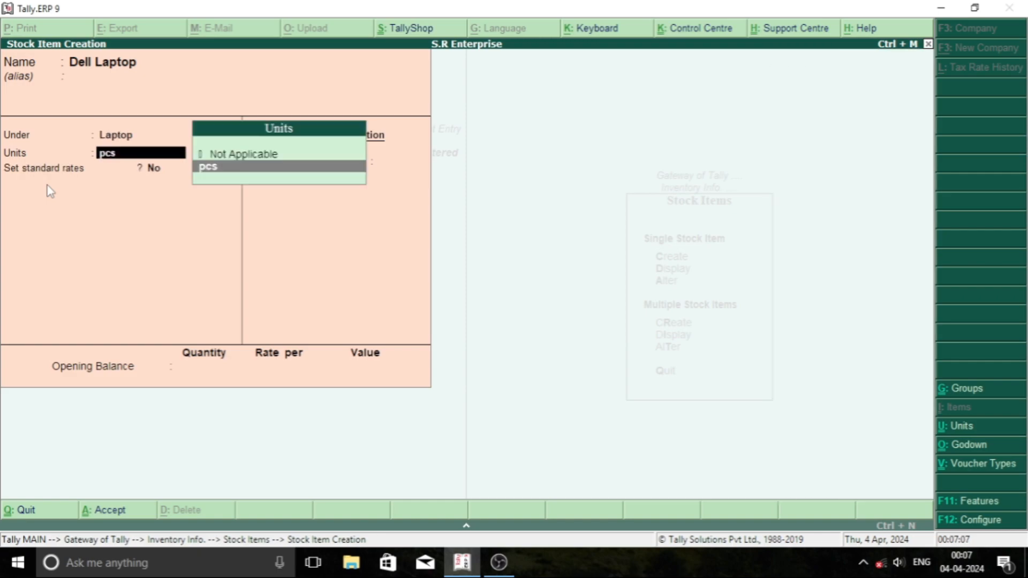
key(Return)
Turn on standard rates for Dell Laptop and set its standard cost to 30,000.00 per pcs from 1-Apr-2024.
text(y)
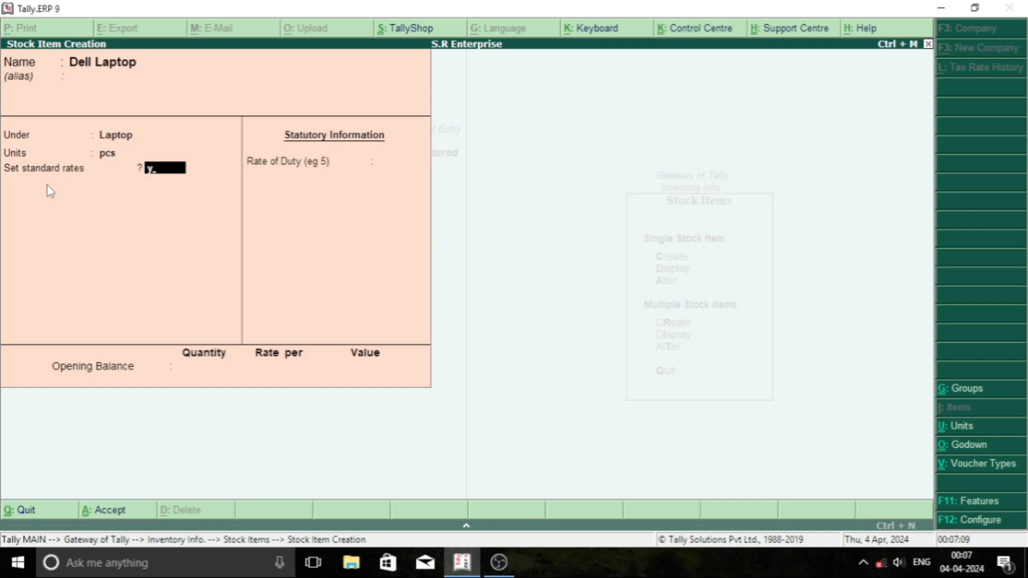
key(Return)
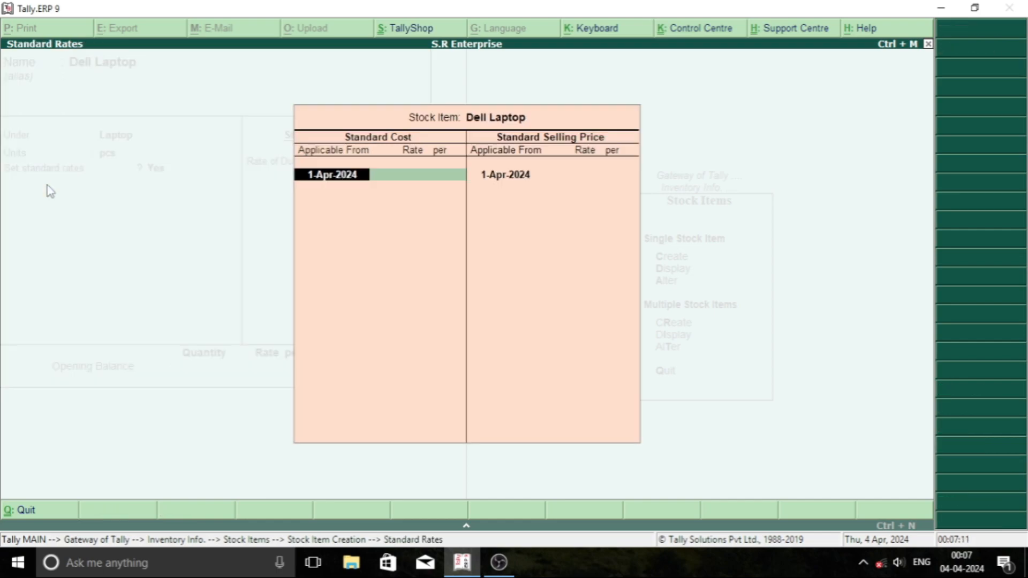
text(30)
key(BackSpace)
key(BackSpace)
text(1)
key(Return)
text(30,0000)
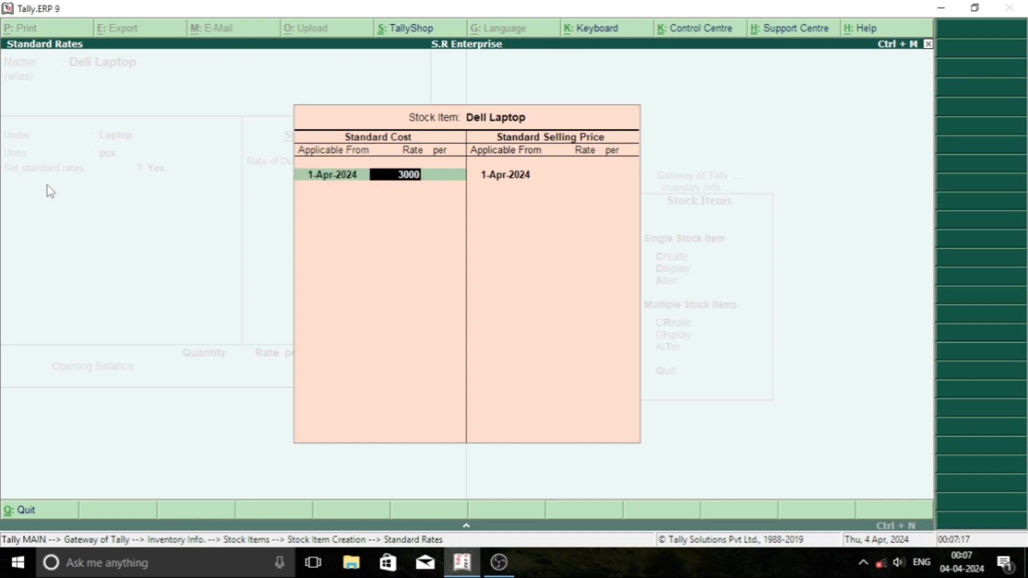
key(Return)
key(Return)
key(Return)
Set Dell Laptop's standard selling price to 37,000 per pcs from 1-Apr-2024 and leave the rate of duty at 0.
key(Return)
text(37000)
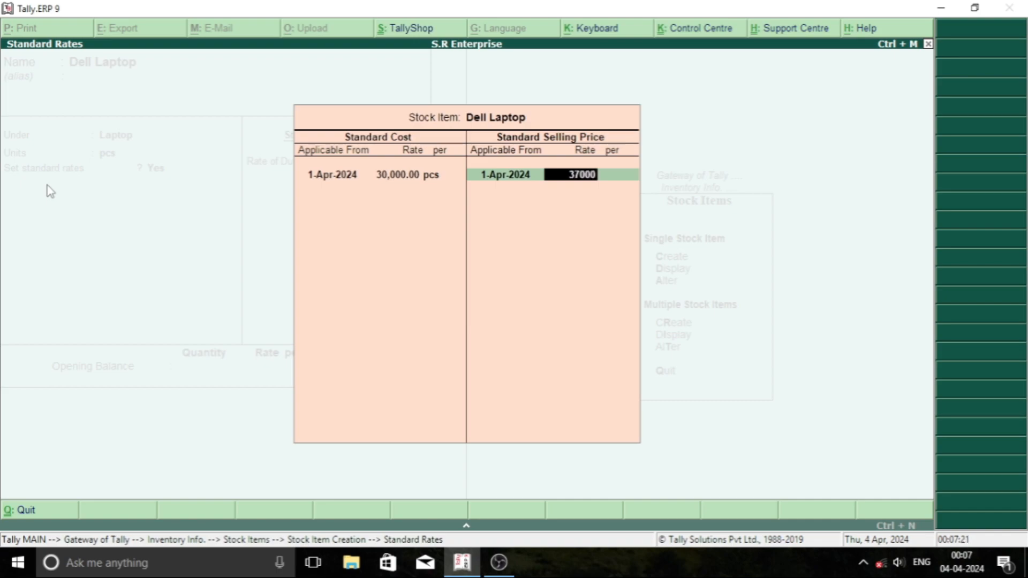
key(Return)
key(Return)
key(Return)
key(Return)
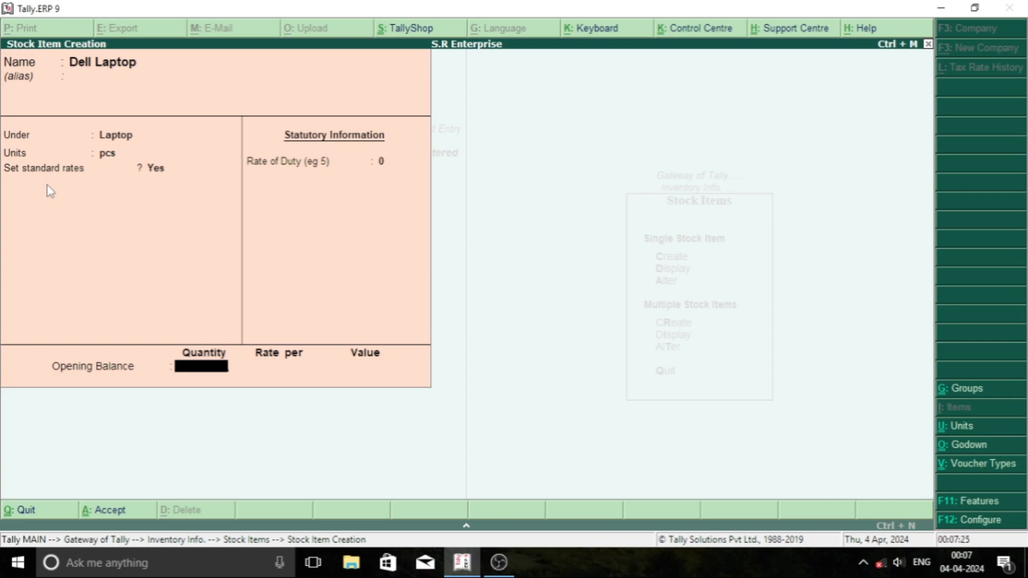
Enter an opening balance of 15 pcs for Dell Laptop and allocate 5 pcs to Godown 1 at 30,000 per pcs.
text(15)
key(Return)
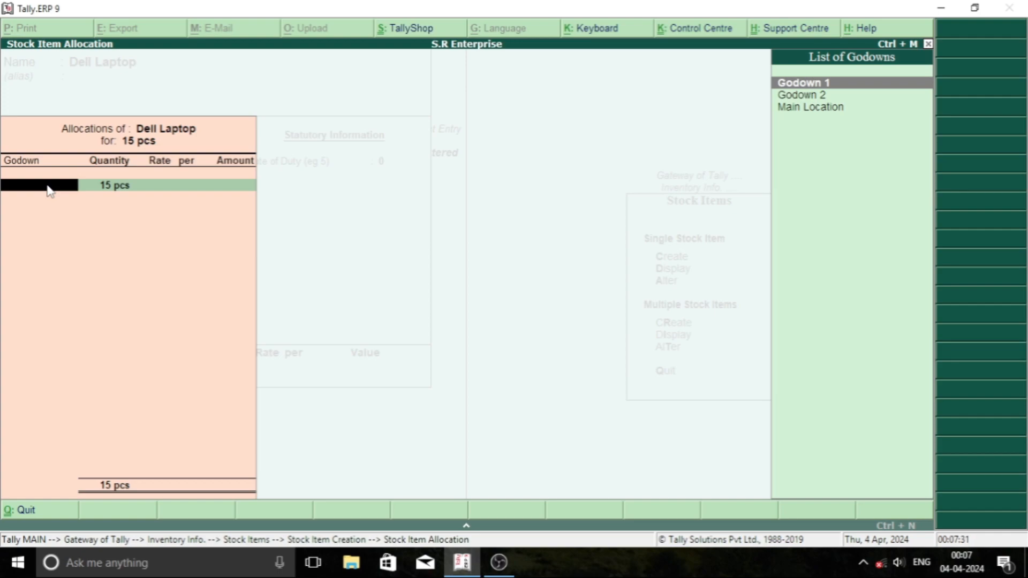
key(Return)
text(5)
key(Return)
text(30000)
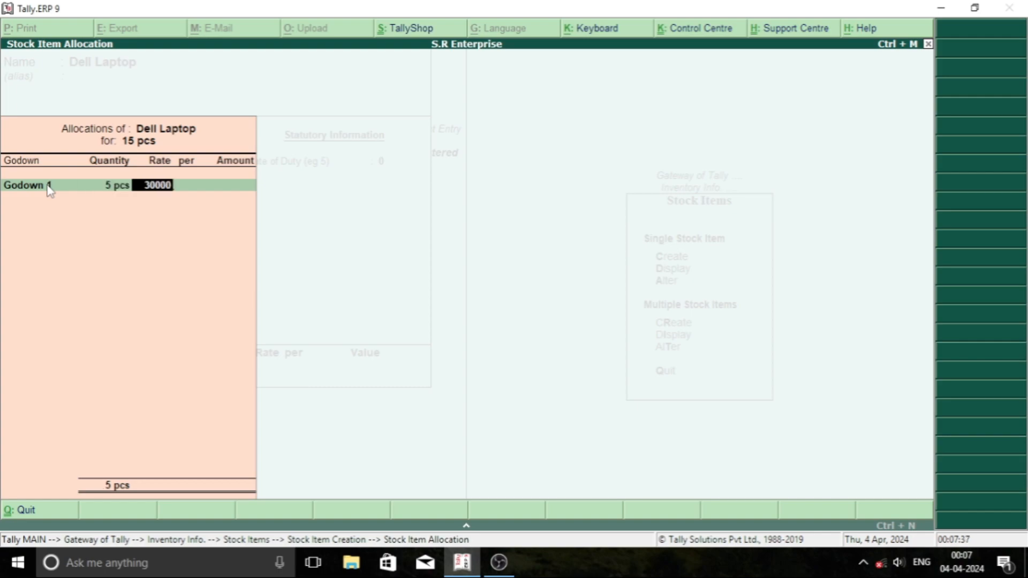
key(Return)
key(Return)
key(Return)
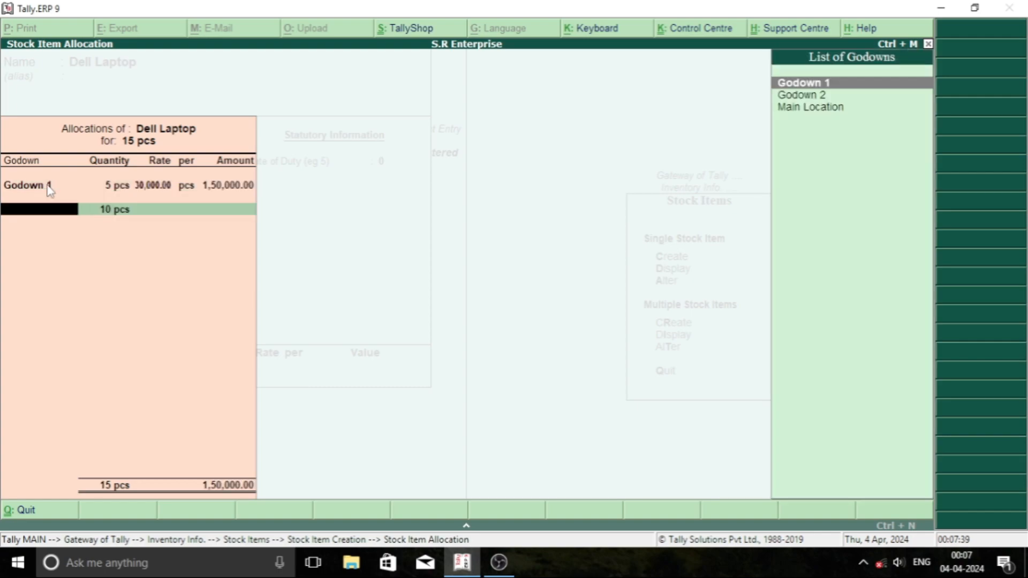
Allocate the remaining 10 pcs to Main Location at 30,000 per pcs and save the Dell Laptop item.
key(Down)
key(Down)
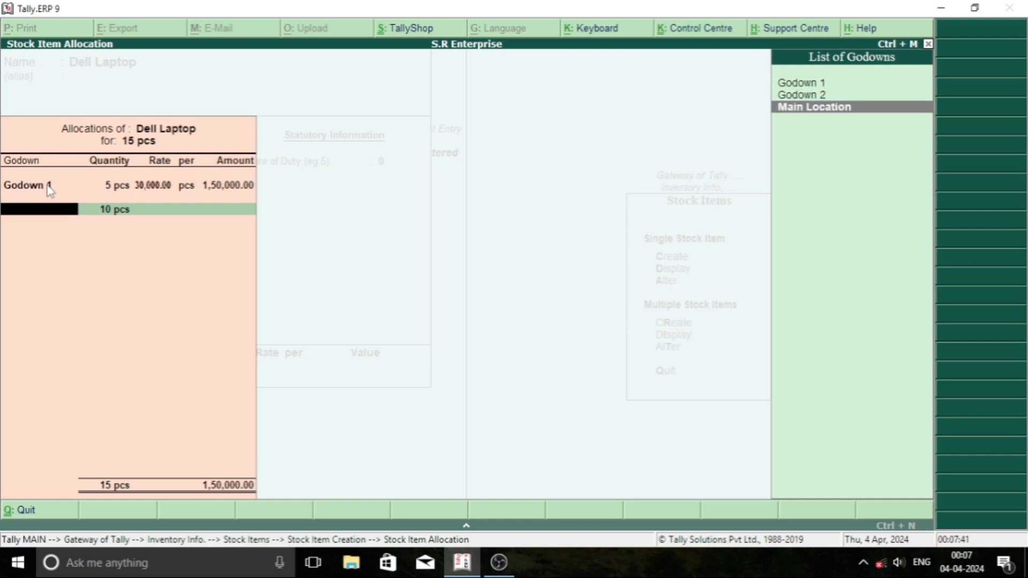
key(Return)
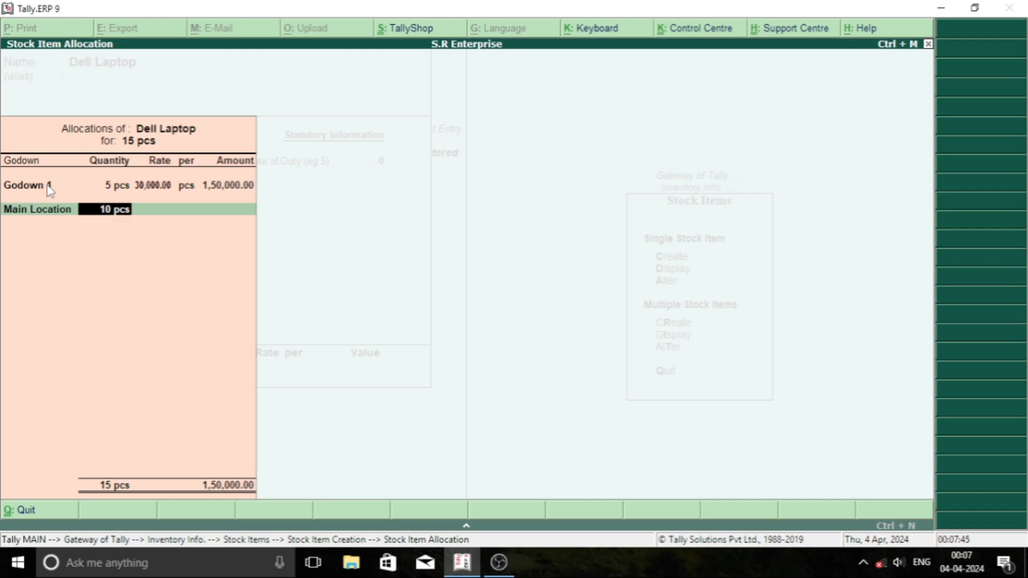
key(Return)
text(30000)
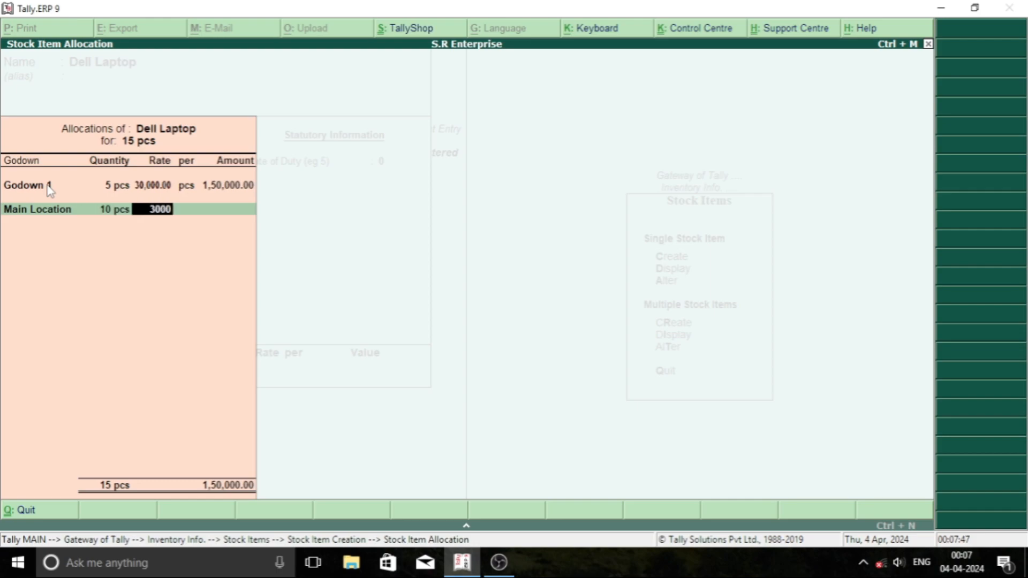
key(Return)
key(Return)
key(Return)
key(Return)
key(Return)
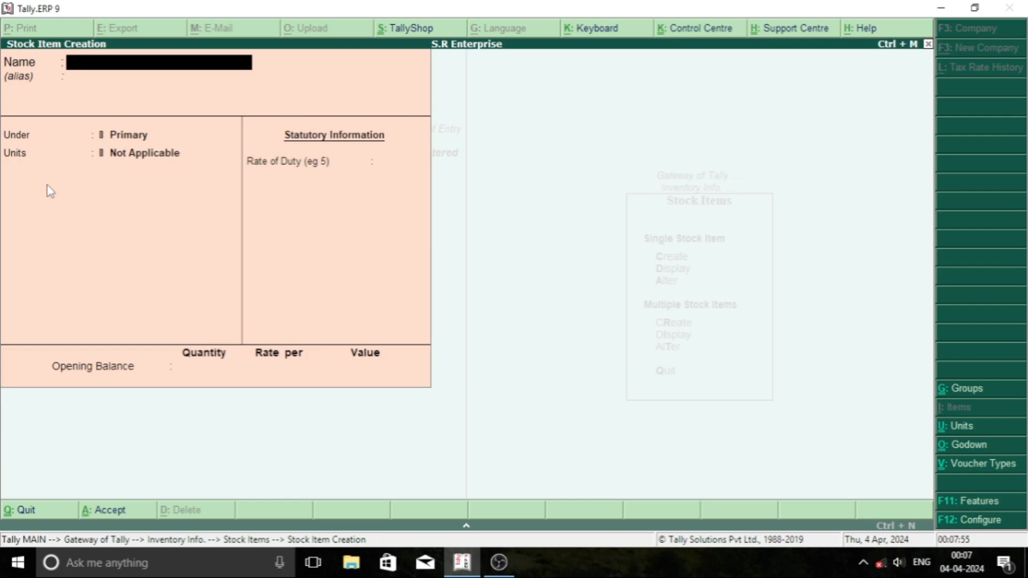
Name a new stock item BwnQ Gw and create a stock group named Monitor under Primary as its parent group.
text(BwnQ Gw)
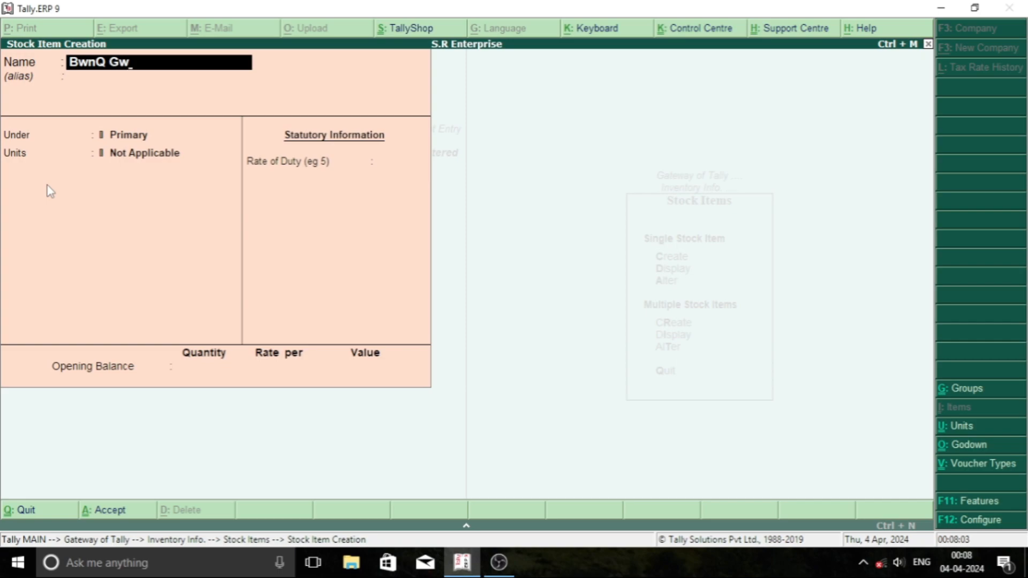
key(Return)
key(Return)
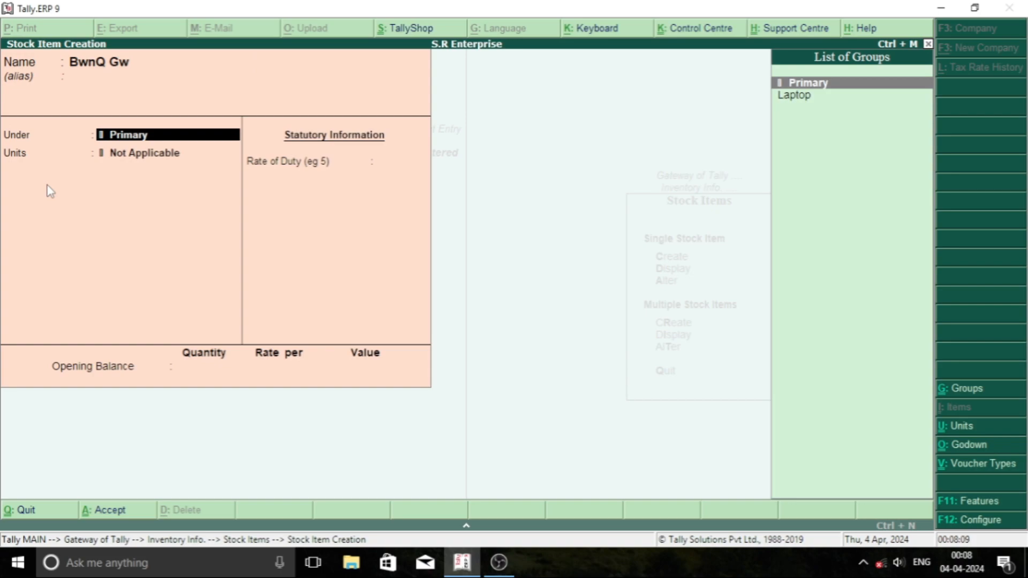
key(alt+c)
text(Monitor)
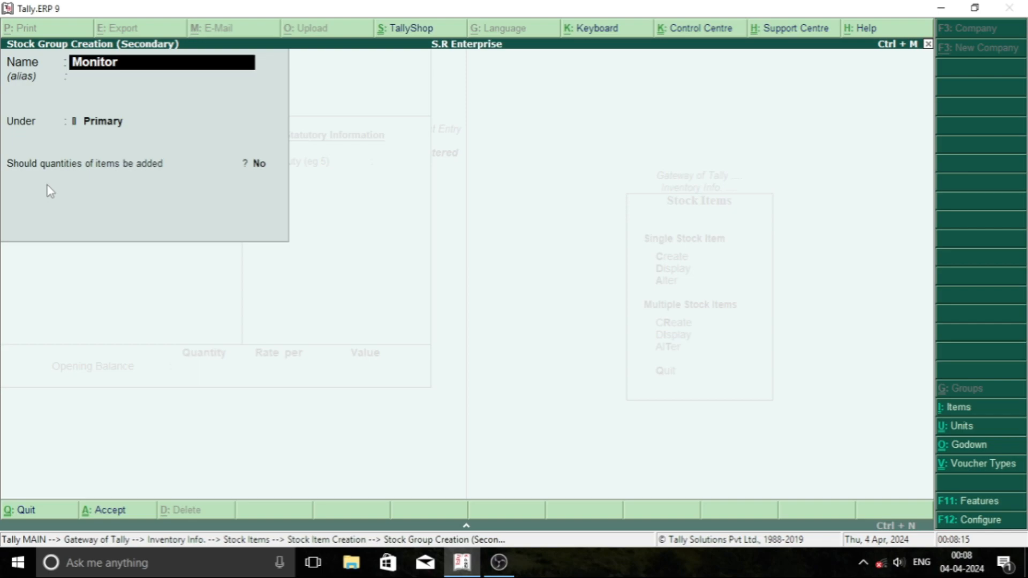
key(ctrl+a)
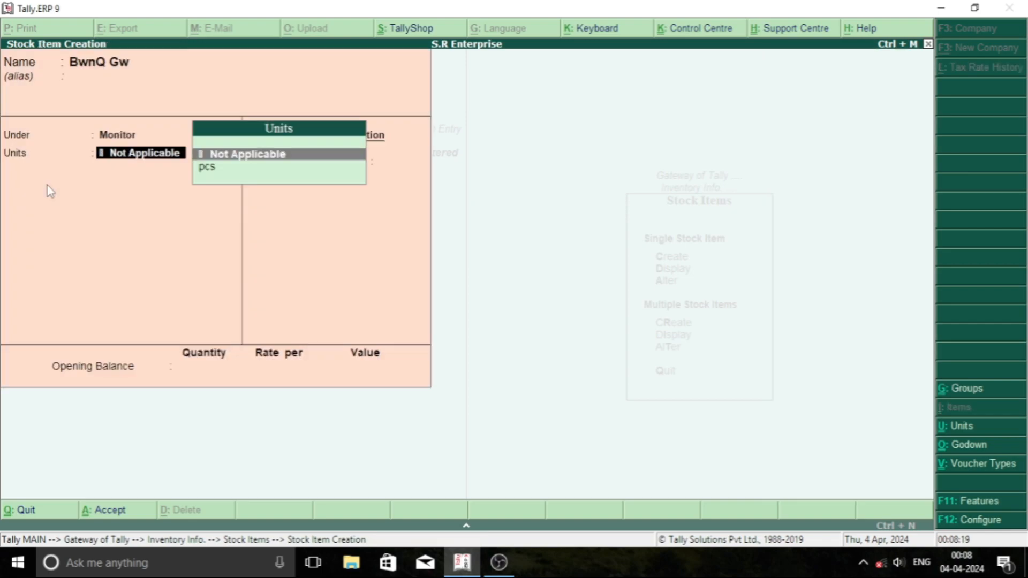
Set BwnQ Gw's units to pcs, enable standard rates, and enter a standard cost of 12,000 per pcs from 1-Apr-2024.
key(Down)
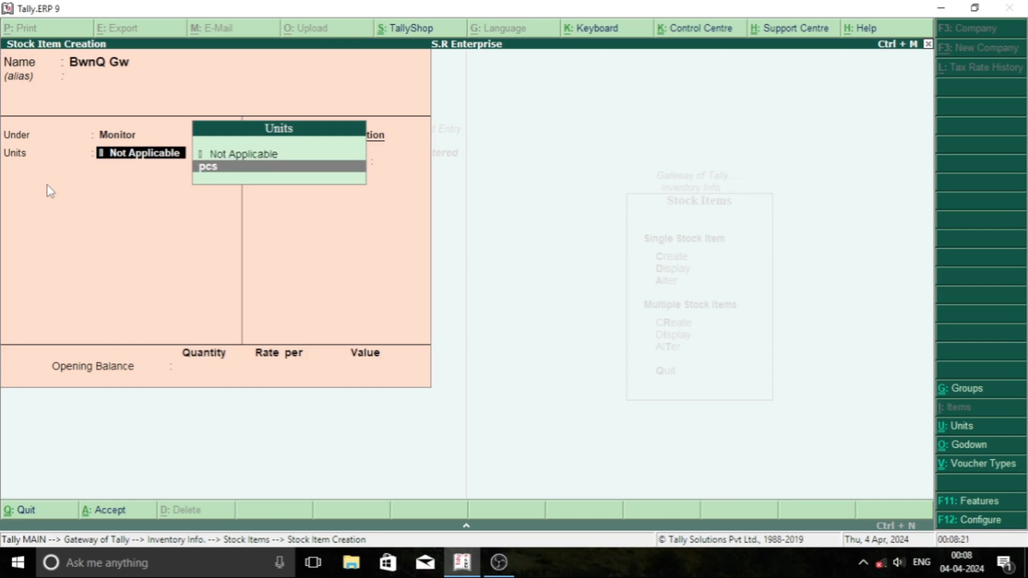
key(Return)
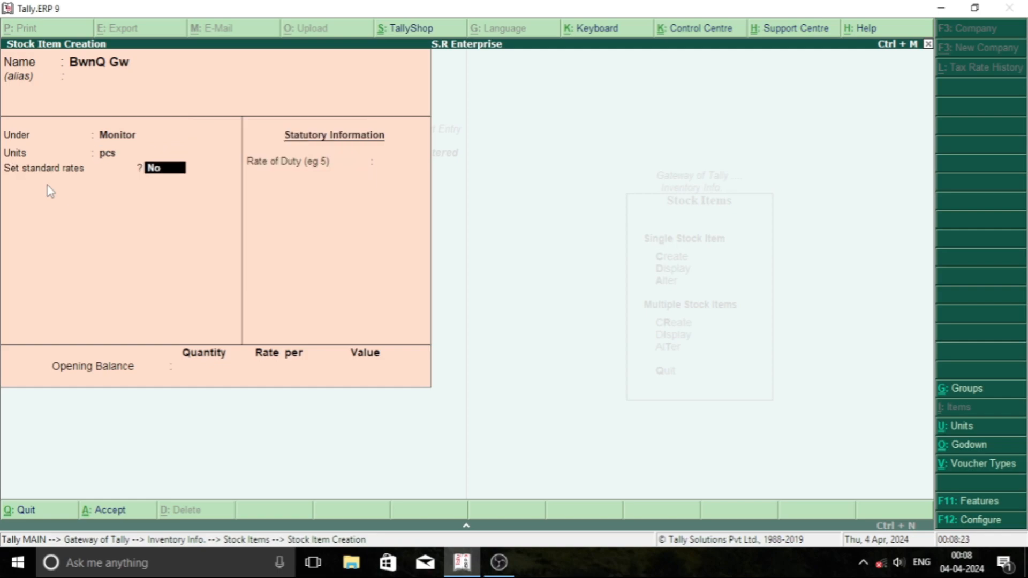
key(Return)
key(Return)
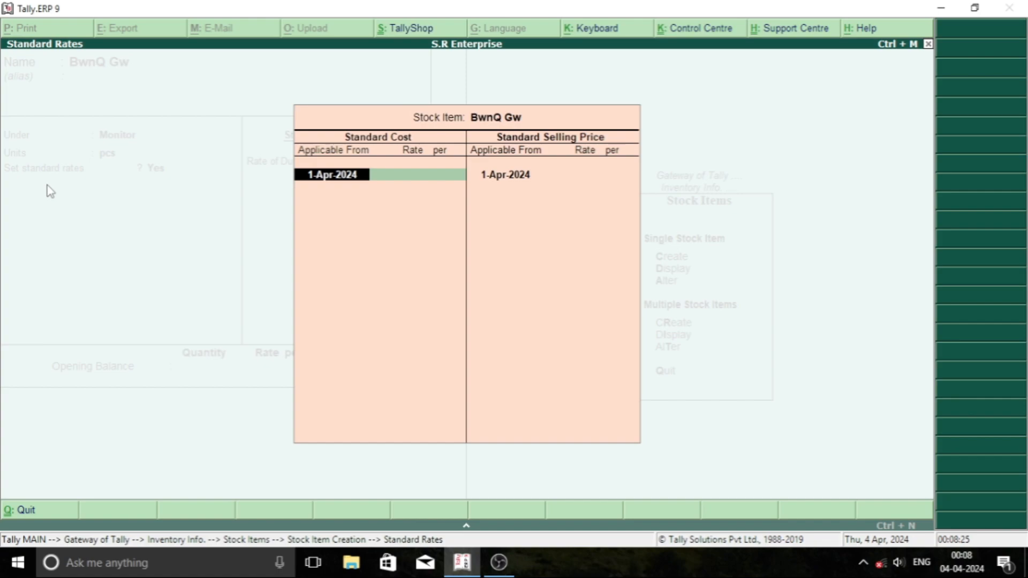
text(12000)
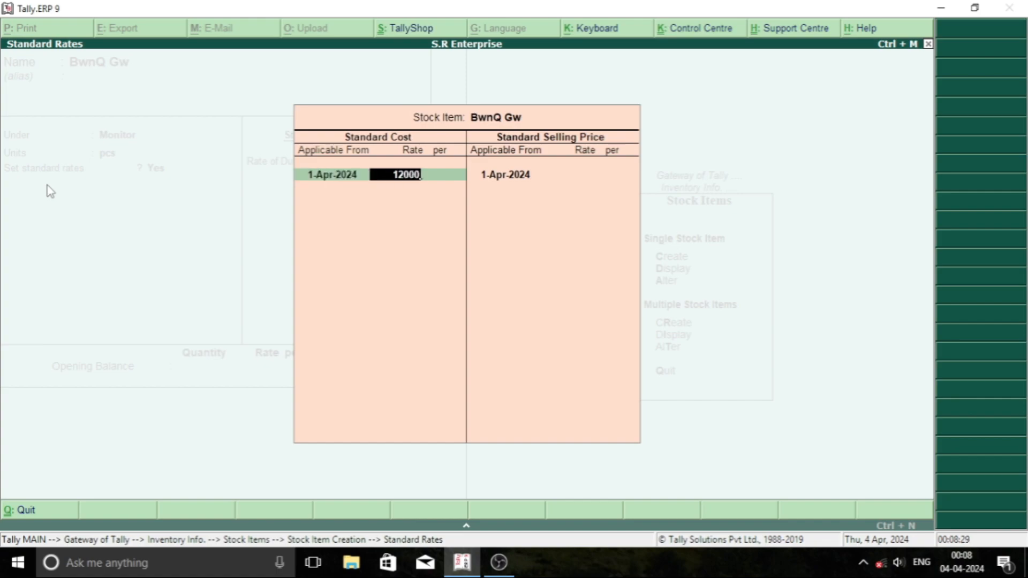
key(Return)
key(Return)
key(Return)
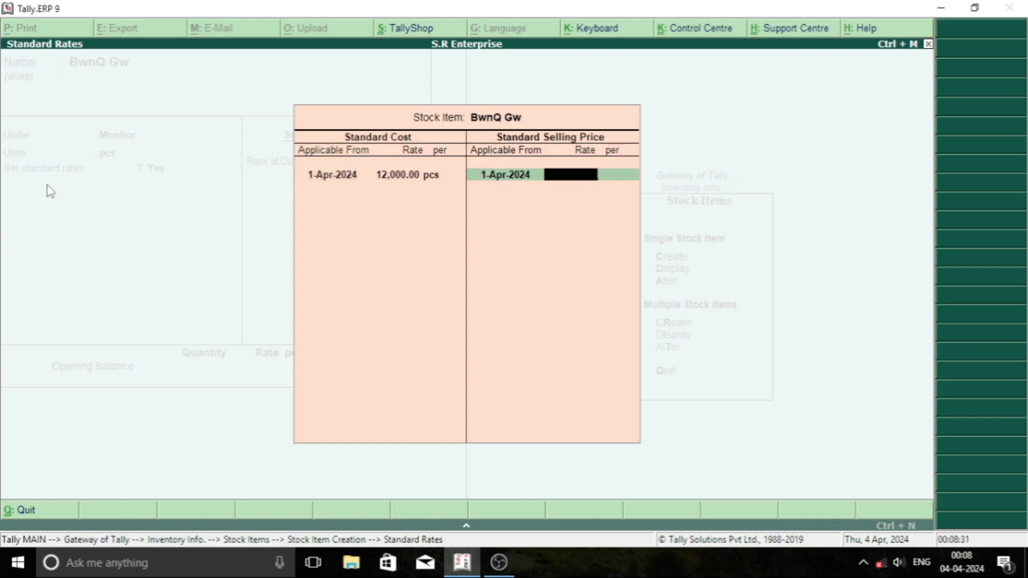
Set BwnQ Gw's standard selling price to 15,000 per pcs from 1-Apr-2024 and leave the rate of duty at 0.
text(15000)
key(Return)
key(Return)
key(Return)
key(Return)
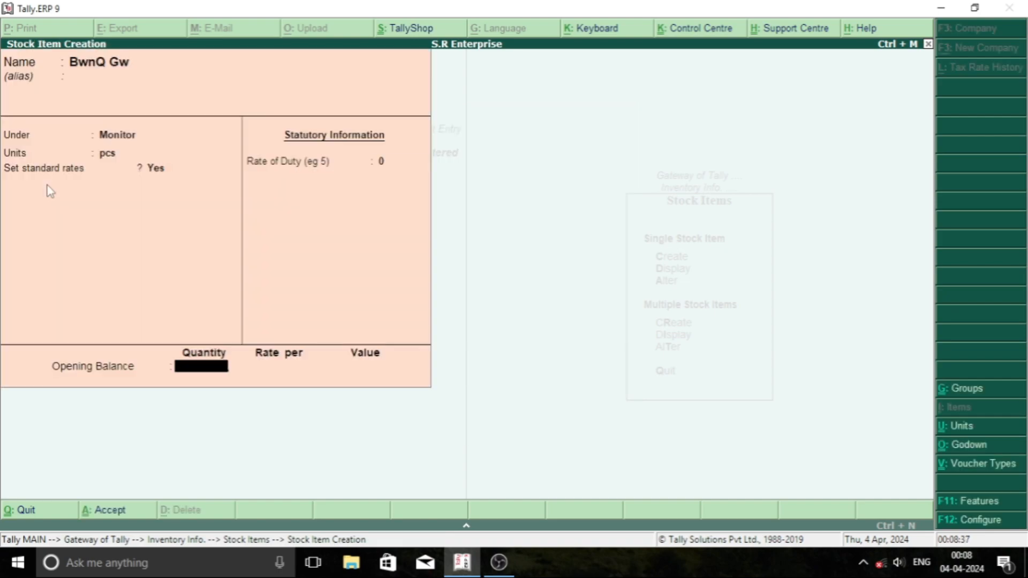
Enter an opening balance of 25 pcs for BwnQ Gw and allocate 10 pcs to Godown 1 at 12,000 per pcs.
text(25)
key(Return)
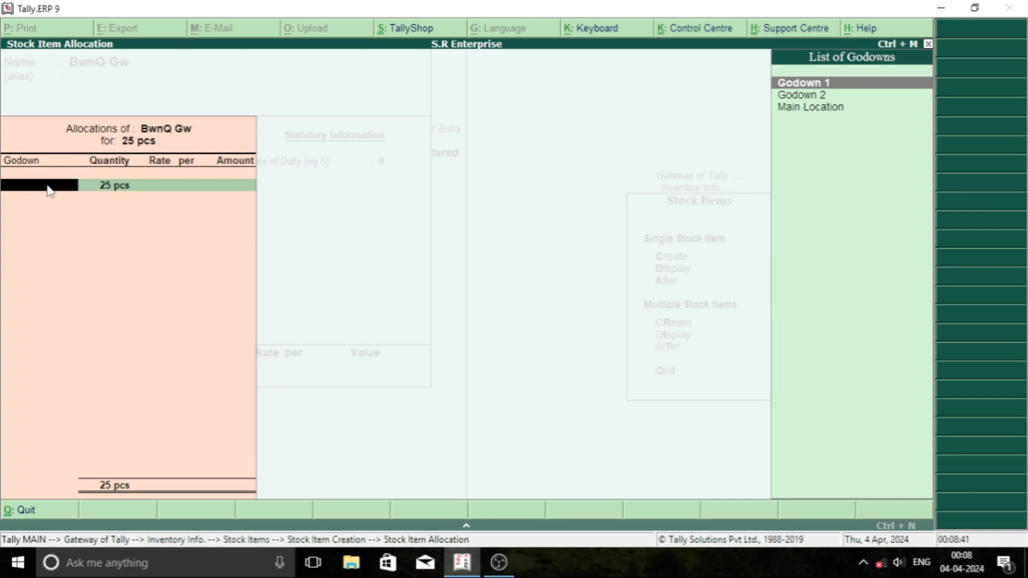
key(Return)
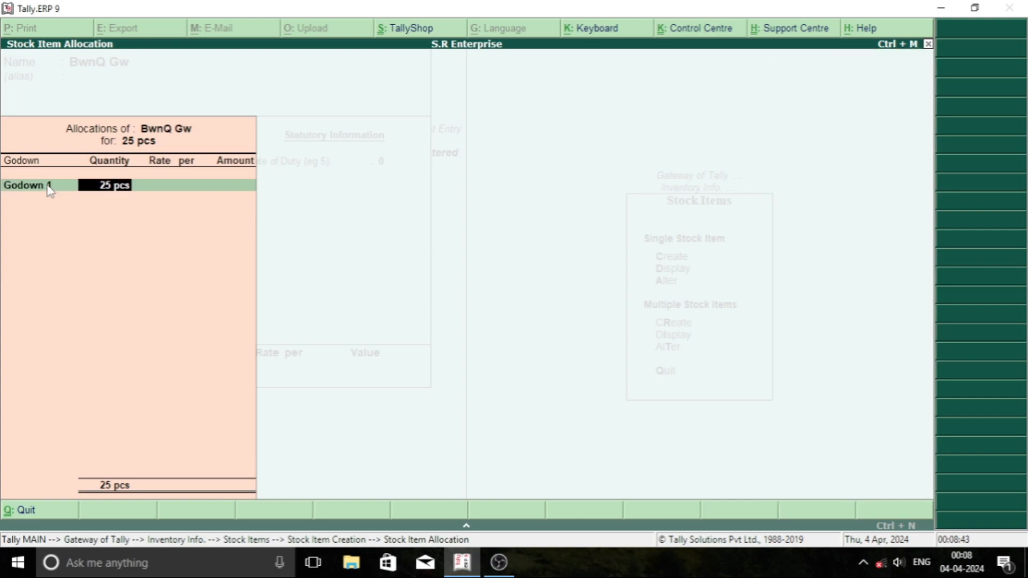
text(10)
key(Return)
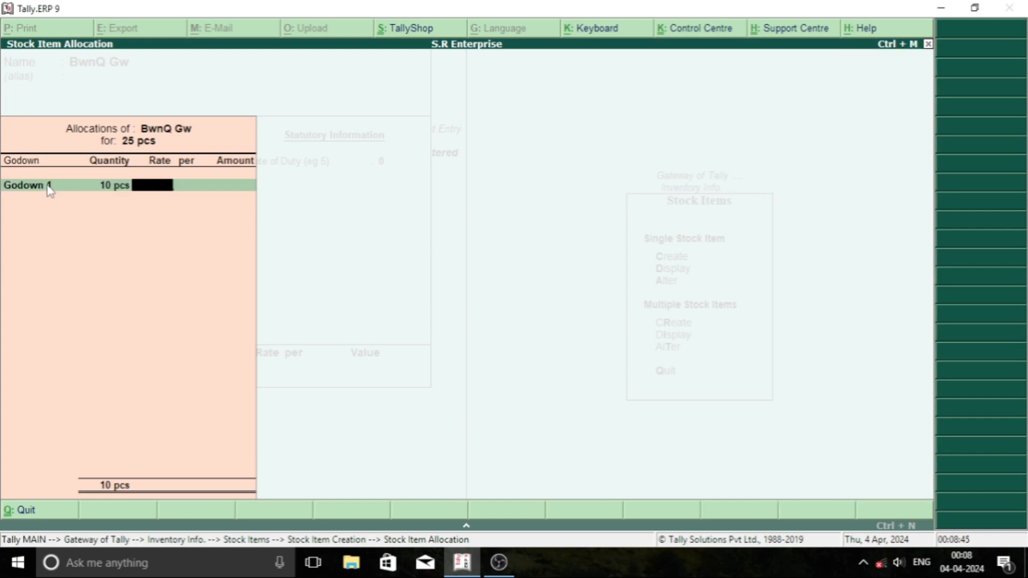
text(12000)
key(Return)
key(Return)
key(Return)
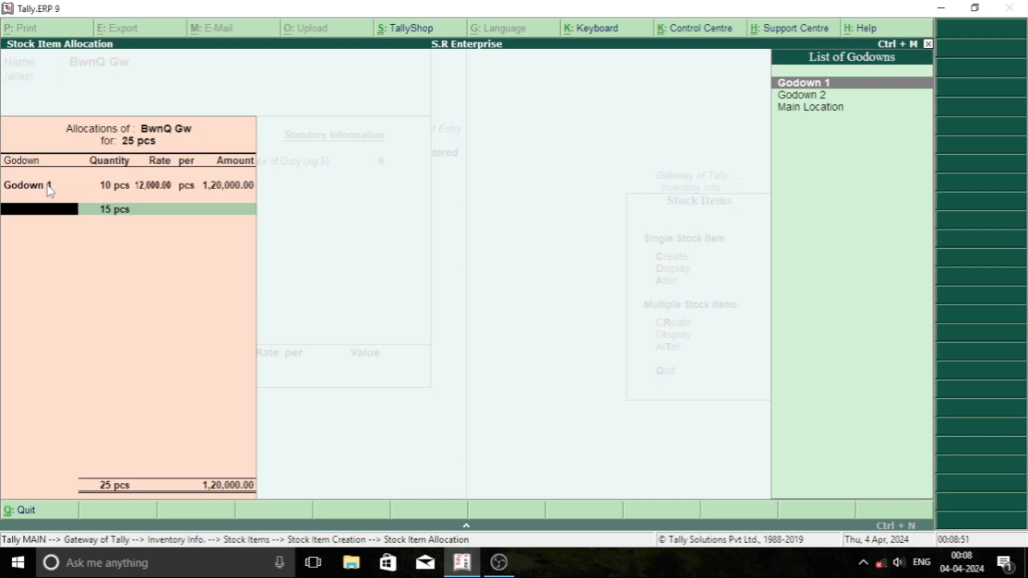
Allocate 5 pcs of BwnQ Gw to Godown 2 at 12,000 per pcs.
key(Down)
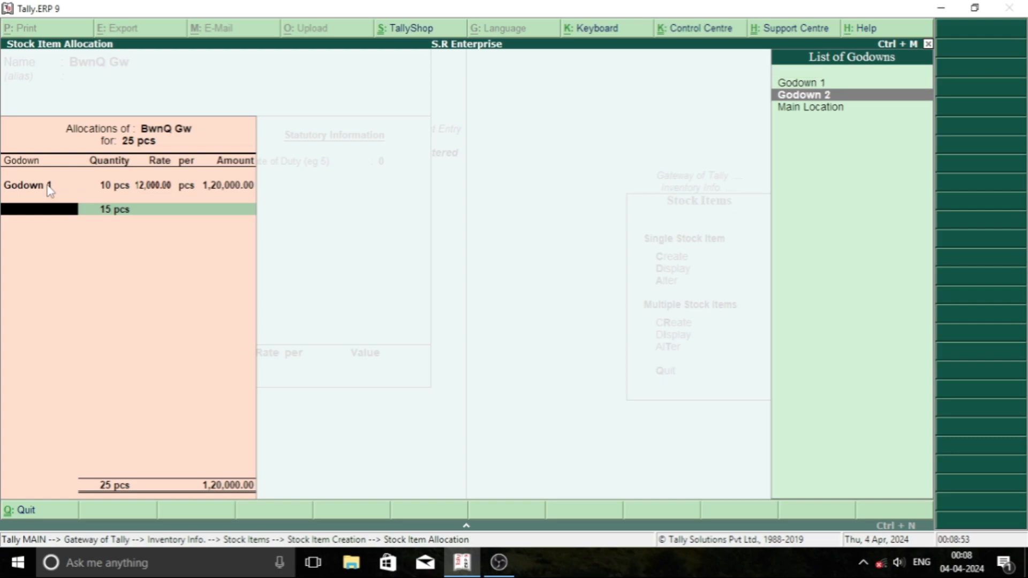
key(Return)
text(5)
key(Return)
text(12000)
key(Return)
key(Return)
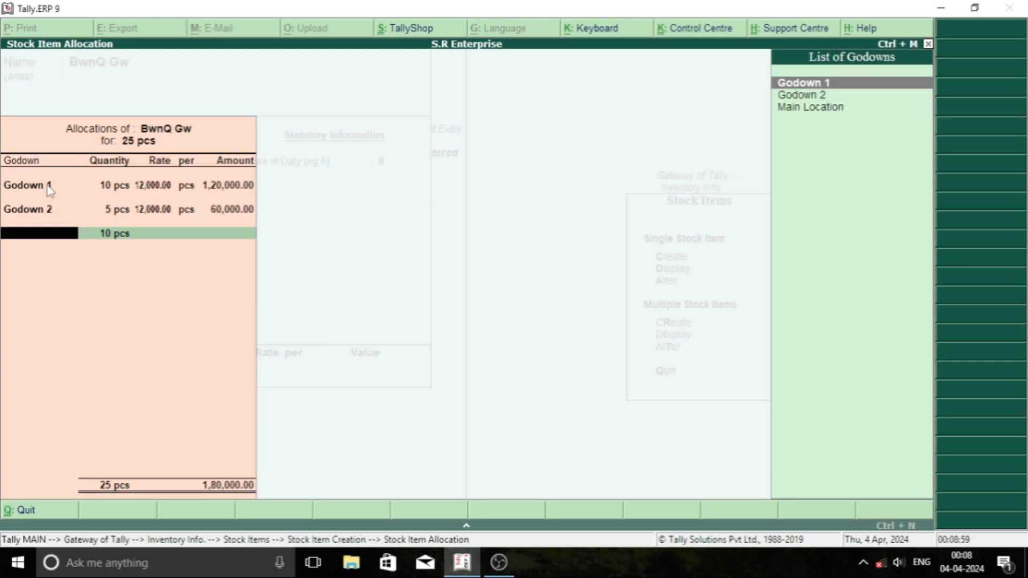
Allocate the remaining 10 pcs to Main Location at 12,000 per pcs and save the BwnQ Gw item.
key(Down)
key(Down)
key(Return)
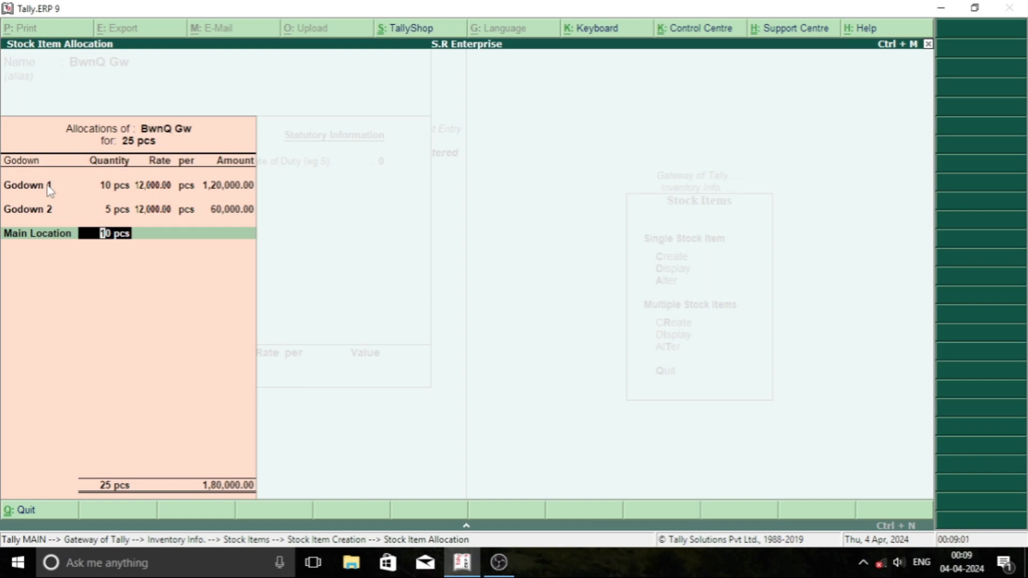
key(Return)
text(12000)
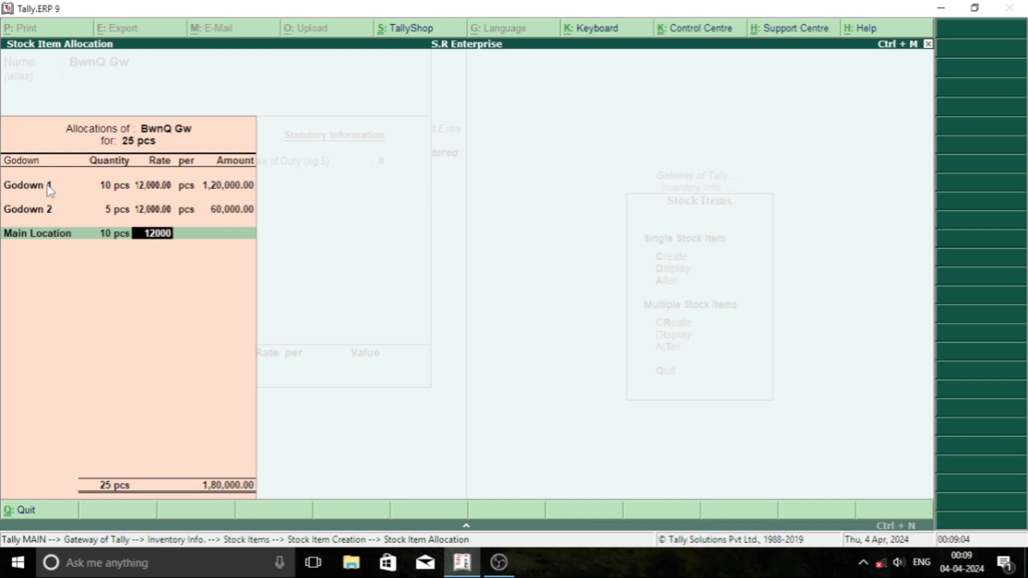
key(Return)
key(Return)
key(Return)
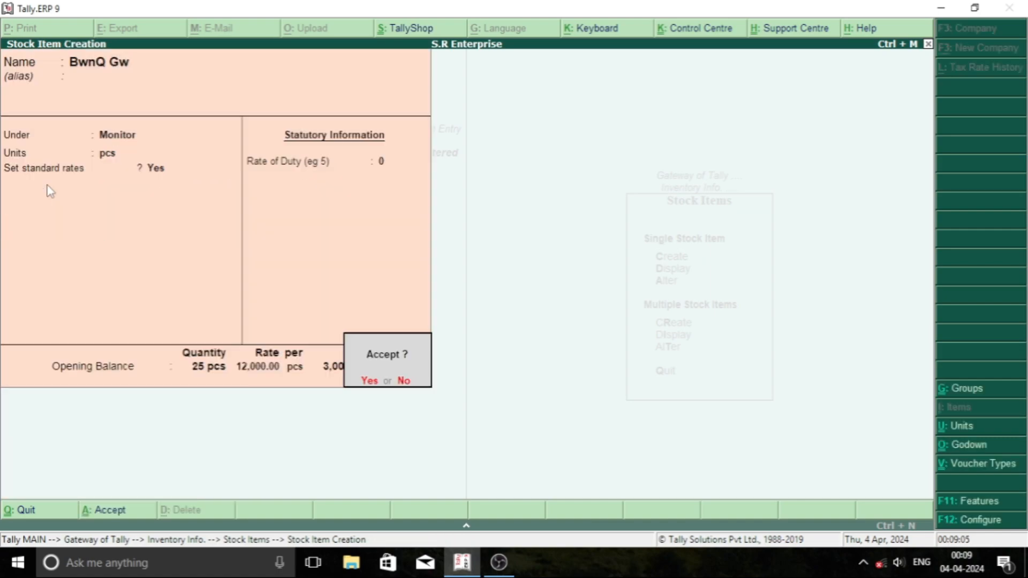
key(Return)
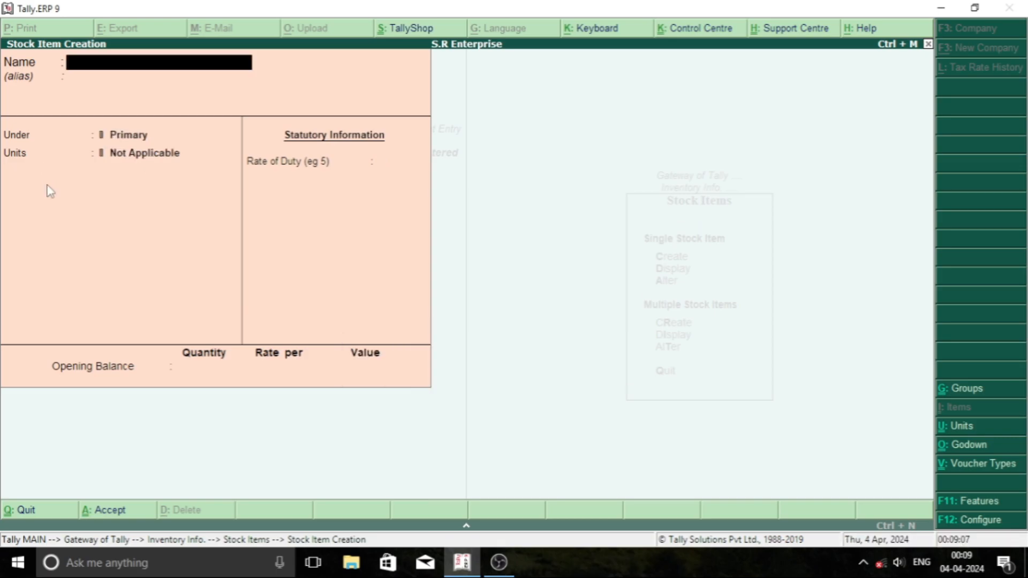
Quit stock item creation and return to the Gateway of Tally.
key(Escape)
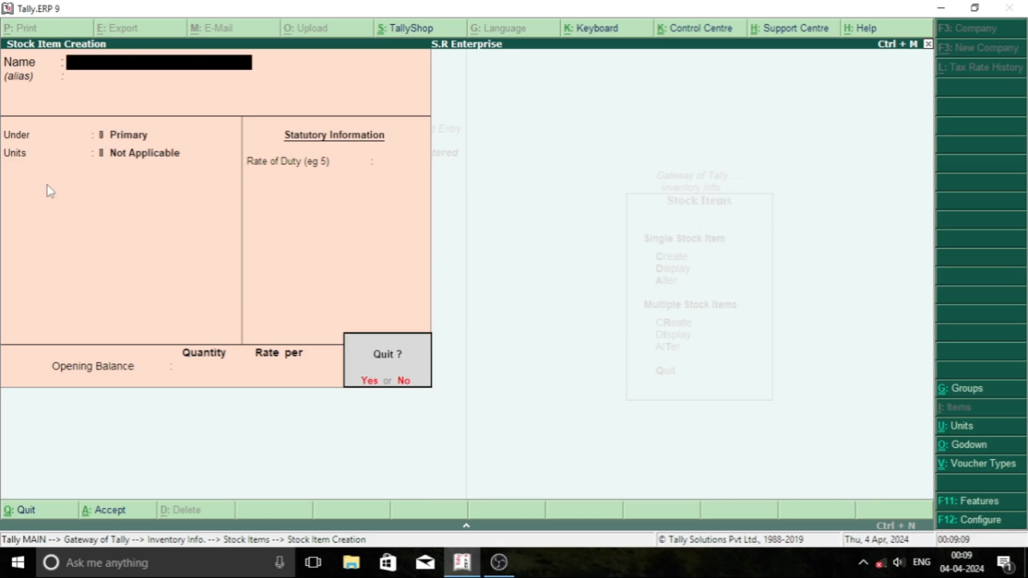
key(Return)
key(Escape)
key(Escape)
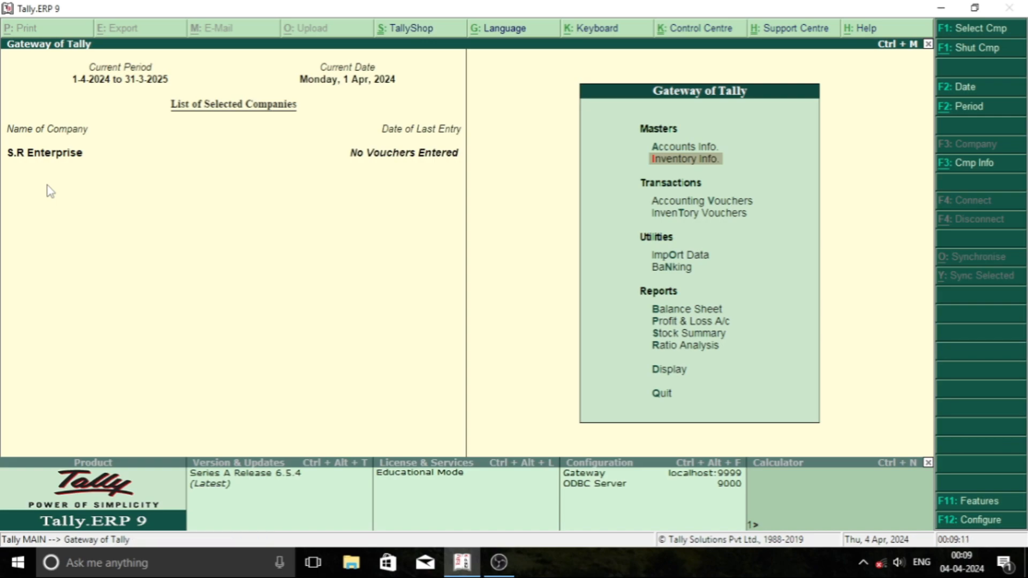
Open the Godown Summary from the inventory statements for the Primary godown.
key(Up)
key(Up)
key(Up)
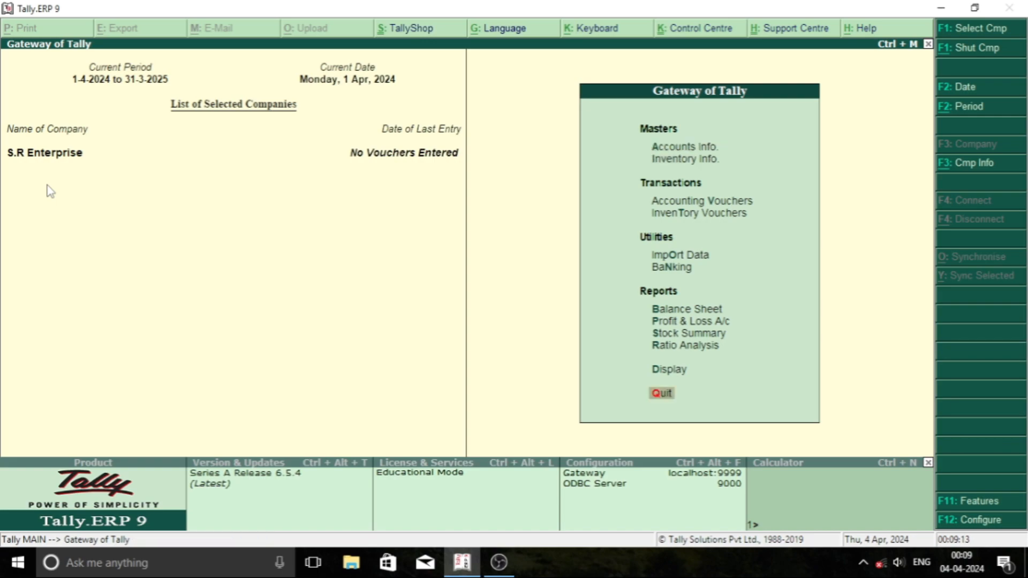
key(Return)
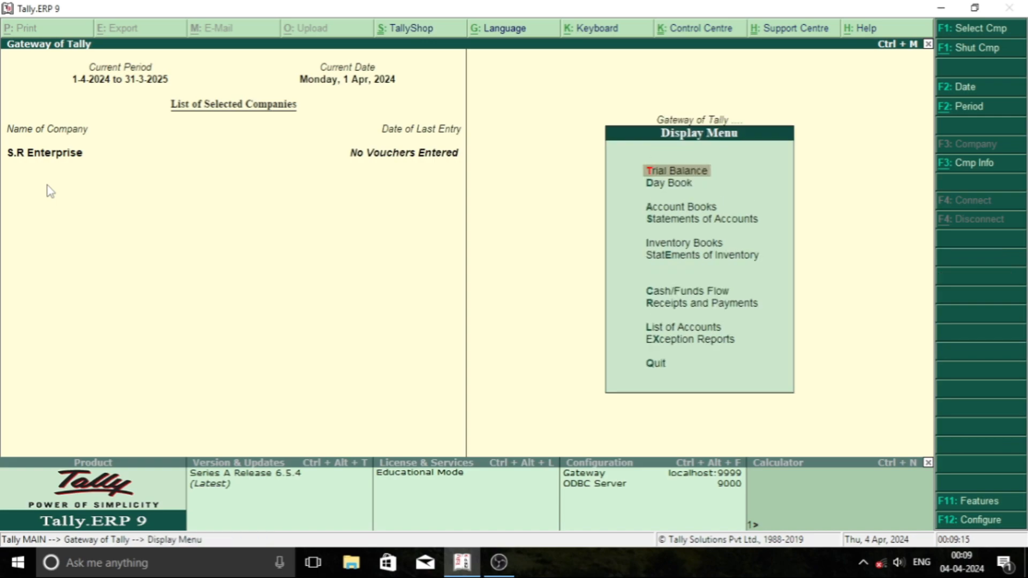
key(Down)
key(Down)
key(Down)
key(Down)
key(Down)
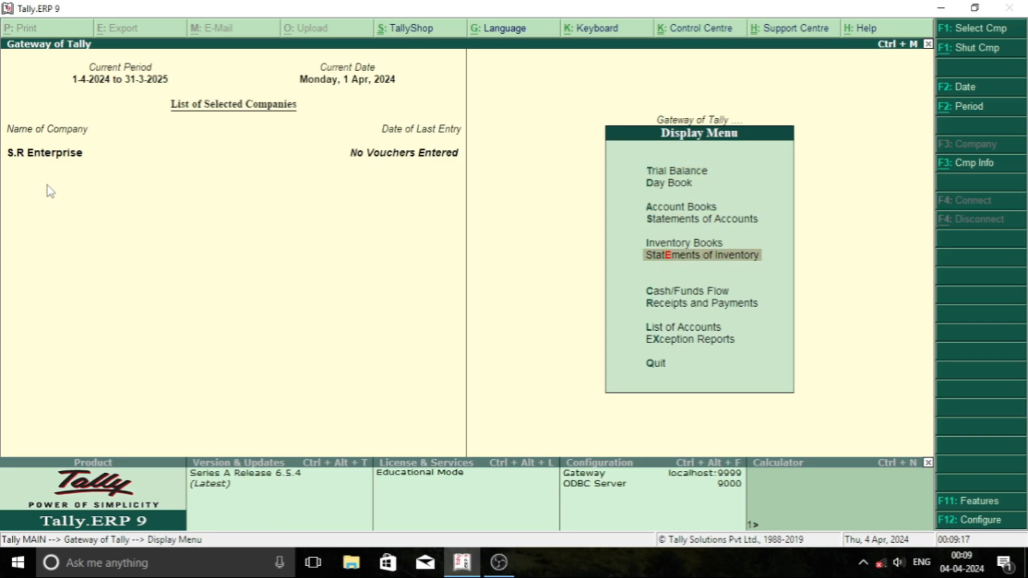
key(Return)
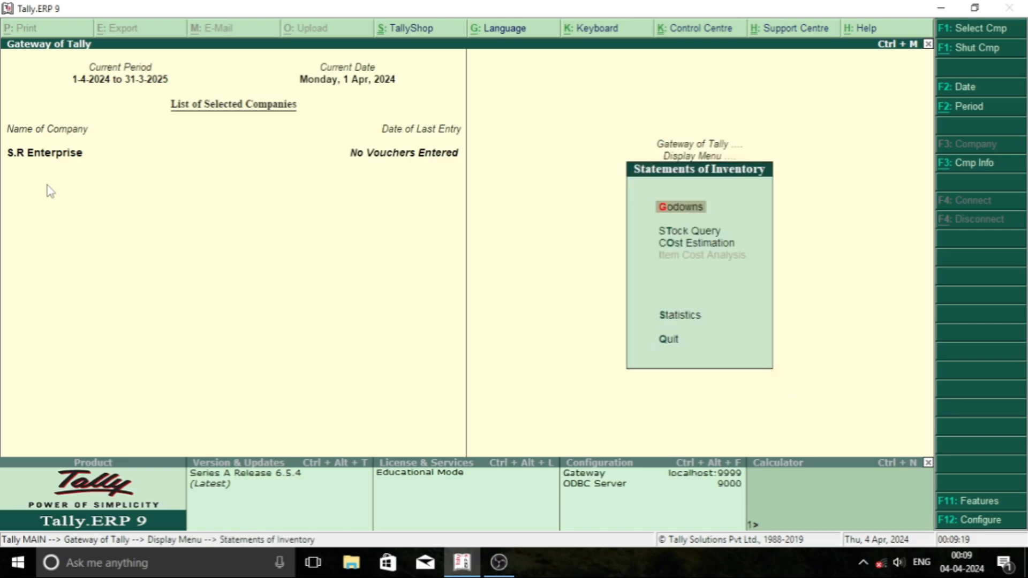
key(Return)
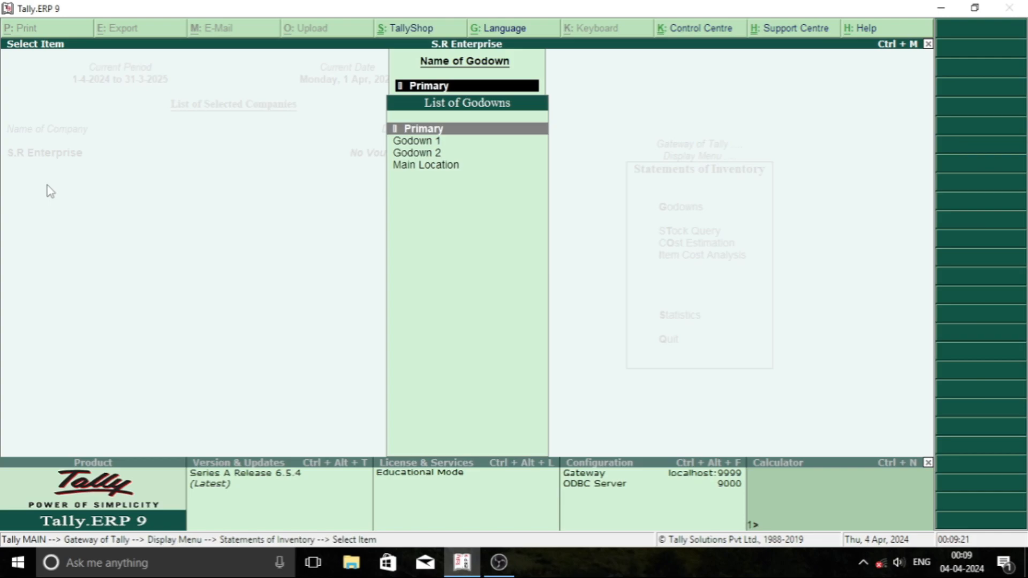
key(Return)
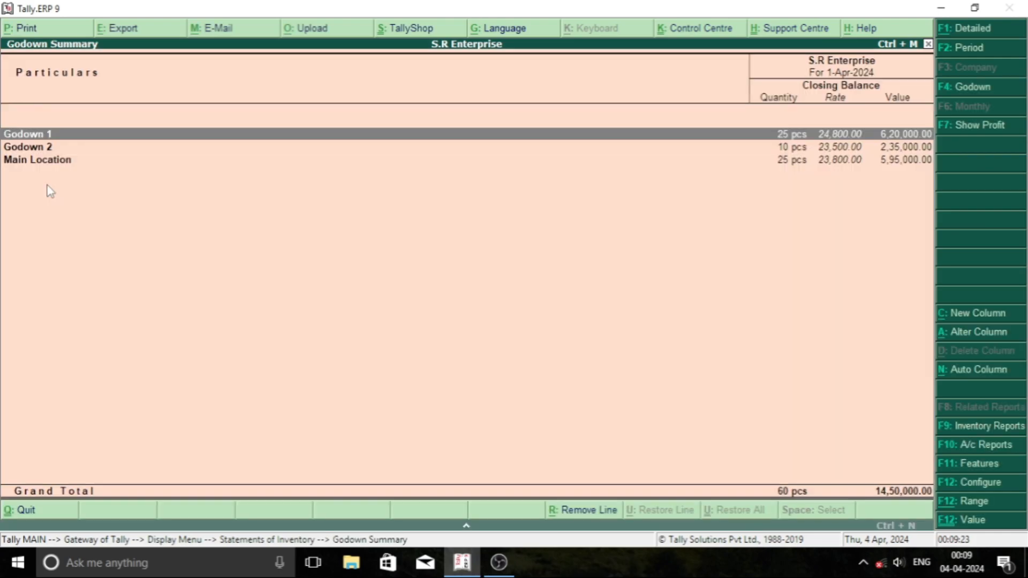
Show the Godown Summary in detail and examine the Laptop stock items held in Godown 1.
key(alt+F1)
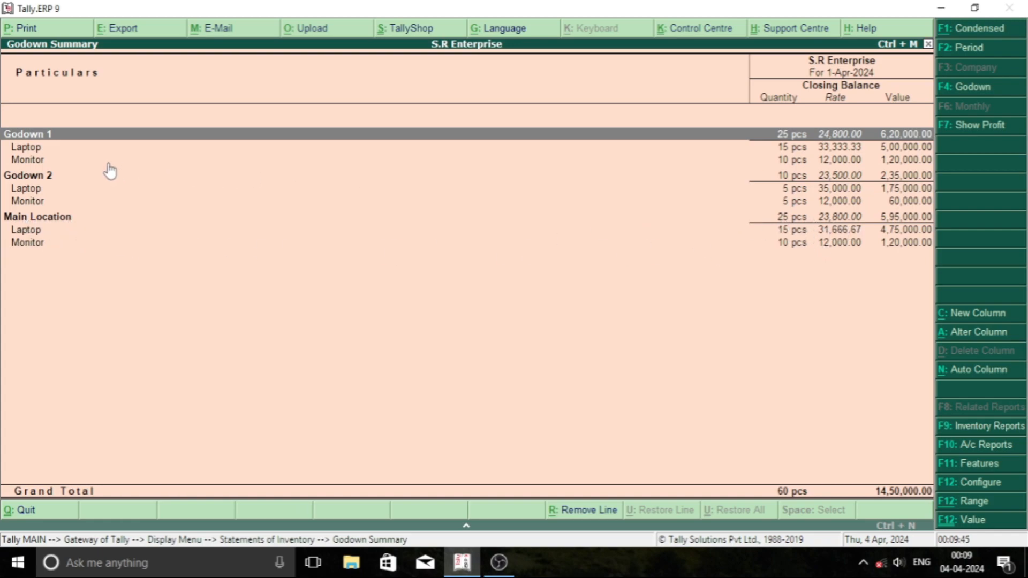
key(Down)
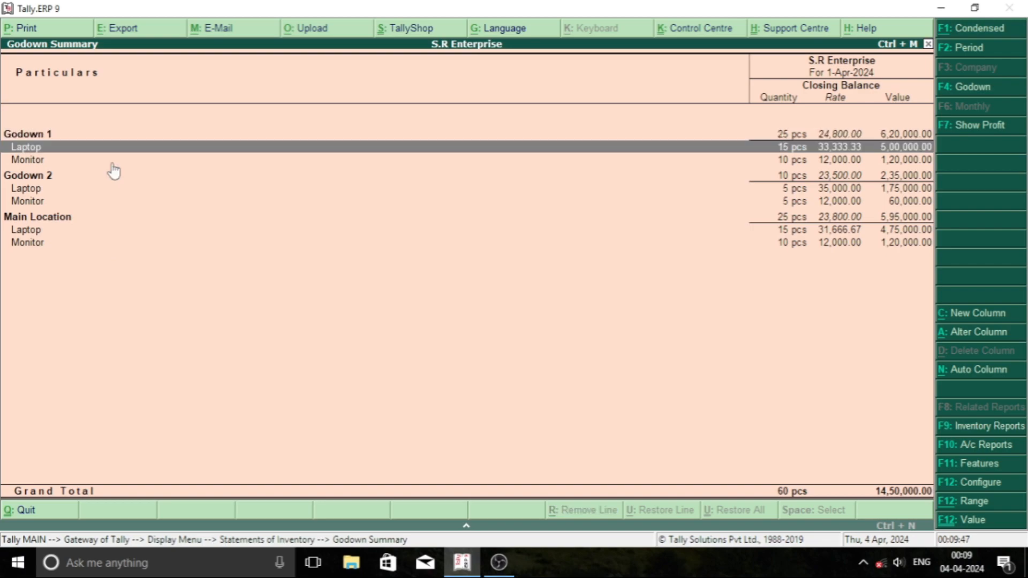
key(Return)
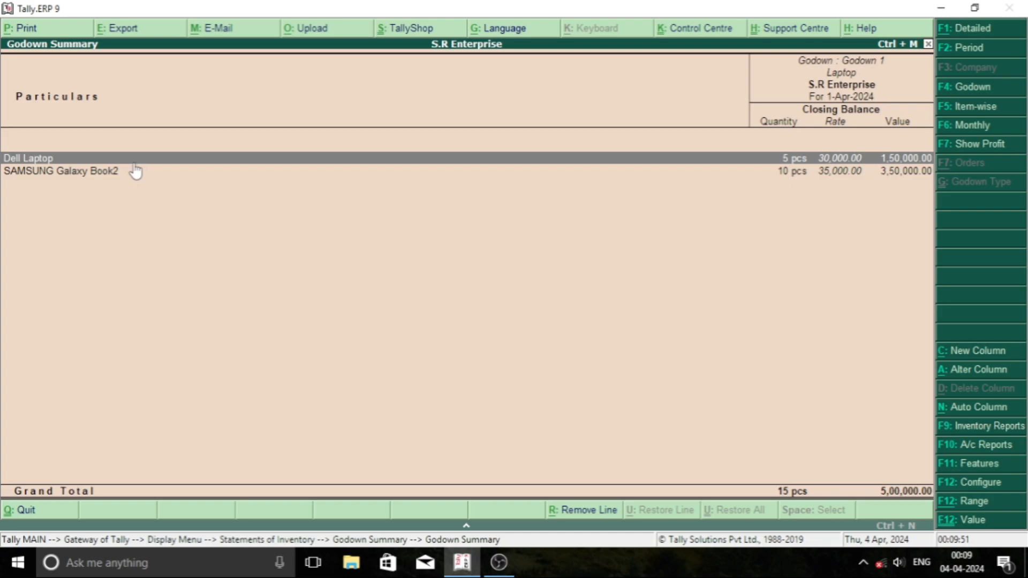
key(Escape)
key(Down)
key(Up)
key(Return)
key(Escape)
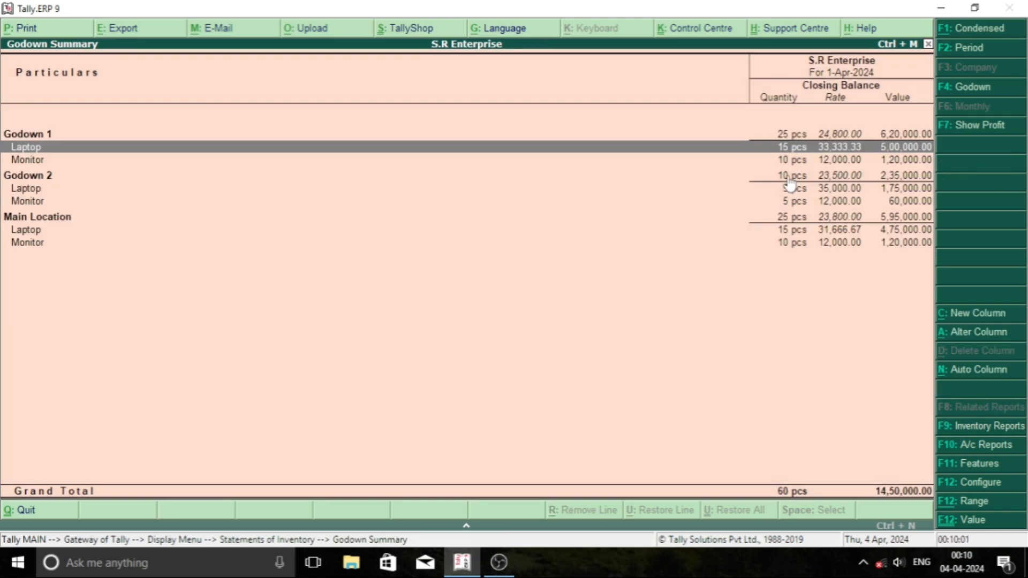
Open the Godown Summary for Godown 1 alone and examine the items in its Laptop group.
key(Escape)
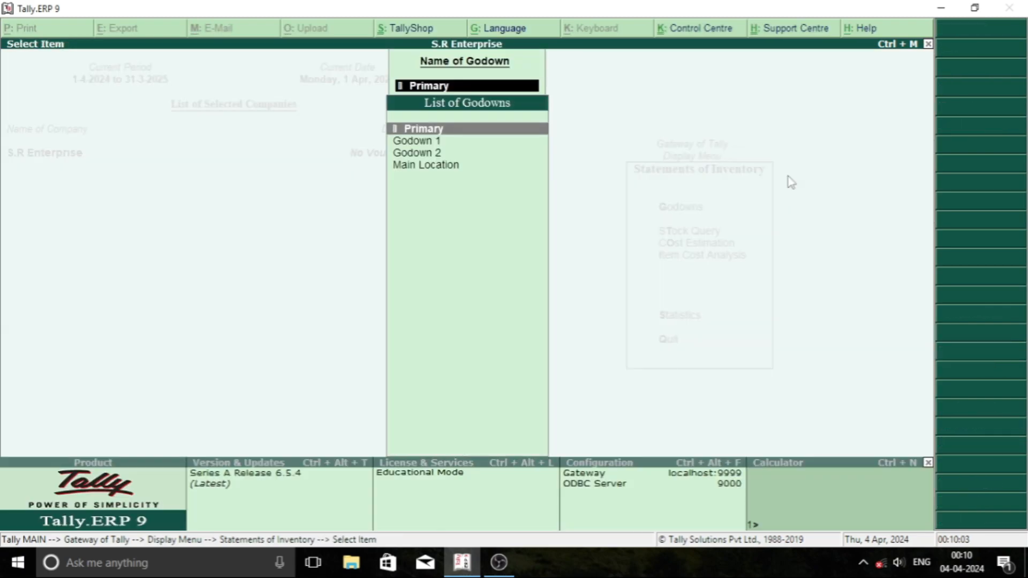
key(Return)
key(Escape)
key(Down)
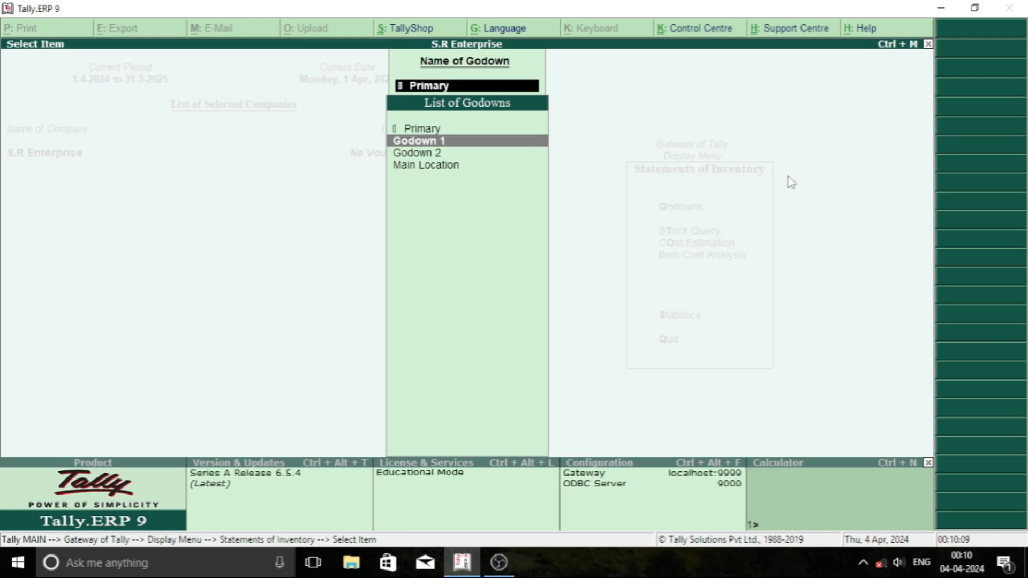
key(Return)
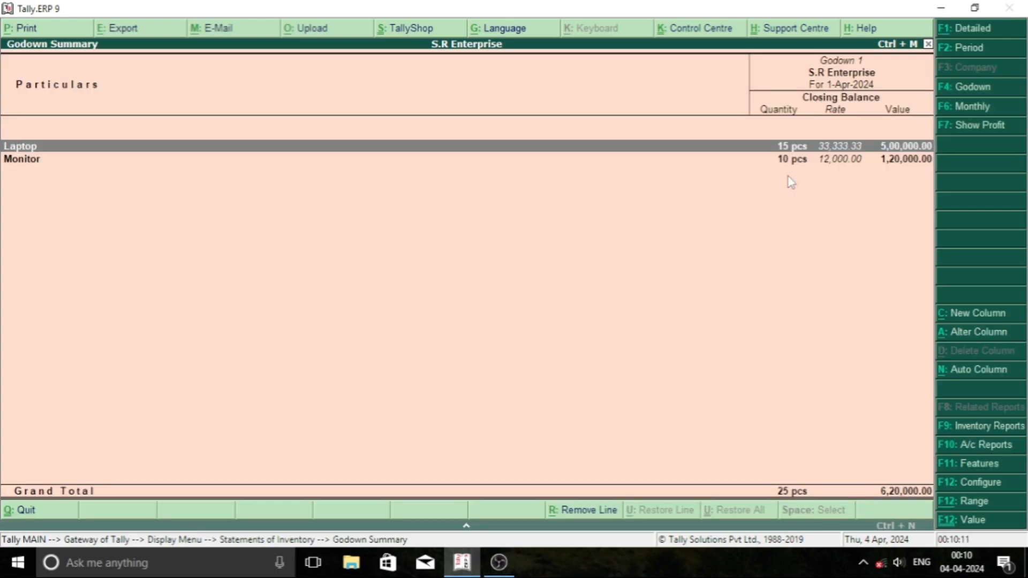
key(Return)
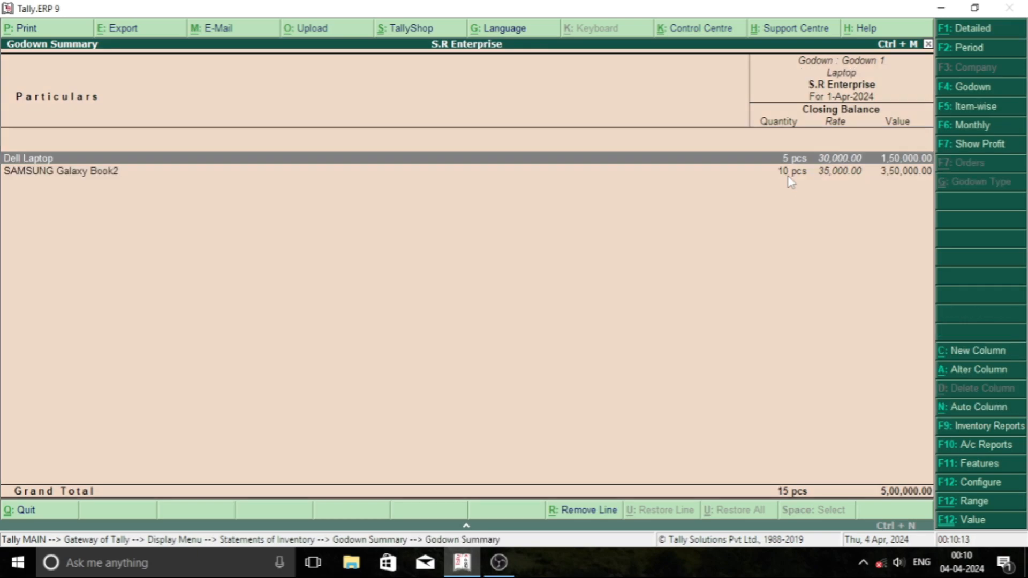
Examine the Monitor group's items in Godown 1, then close the reports and return to the Gateway of Tally.
key(Escape)
key(Down)
key(Return)
key(Escape)
key(Escape)
key(Escape)
key(Escape)
key(Escape)
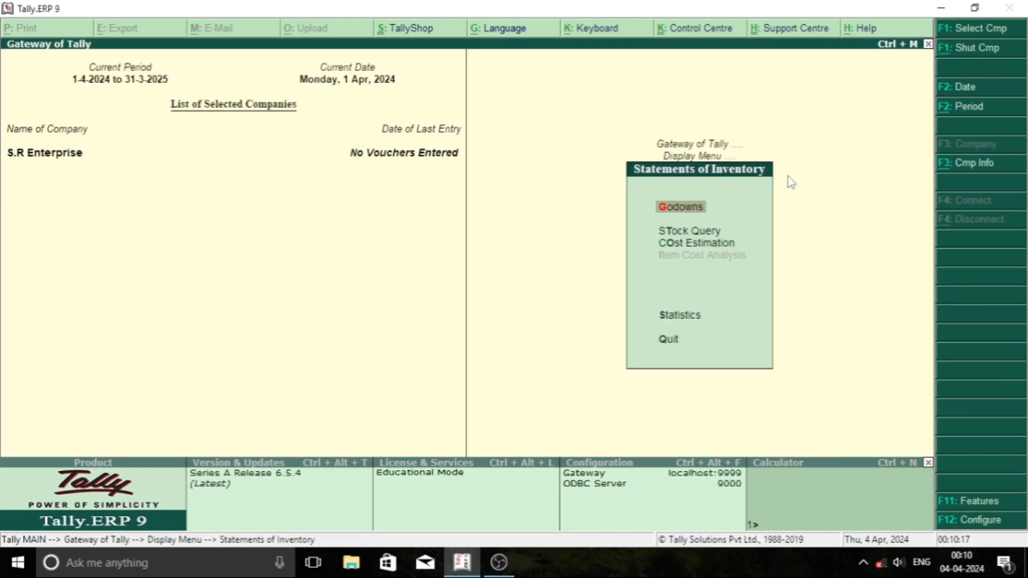
key(Escape)
key(Escape)
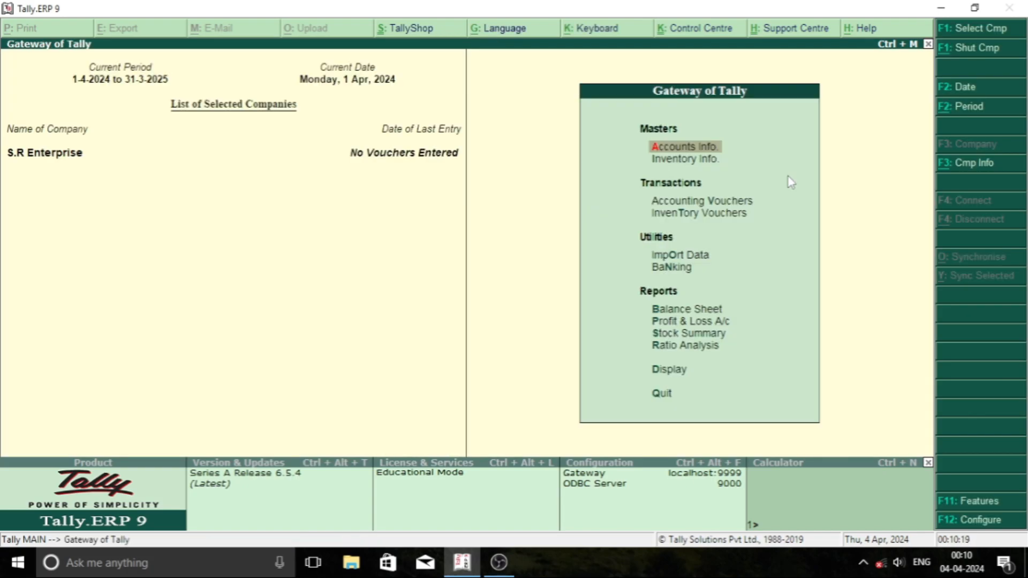